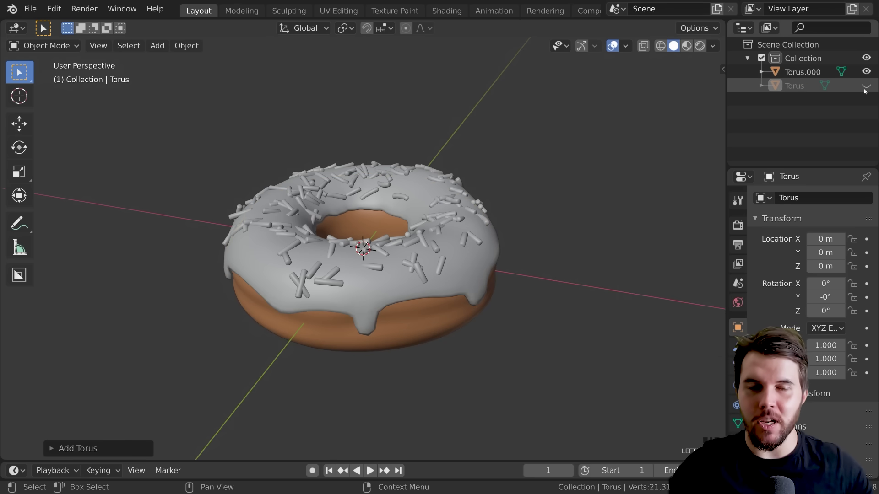
Step: Hide the finished donut and give the plain torus an Array of 10 copies, then play the simulation
{"action": "left_click", "coordinate": [866, 72]}
{"action": "left_click", "coordinate": [476, 260]}
{"action": "scroll", "coordinate": [583, 308], "scroll_direction": "down", "scroll_amount": 5}
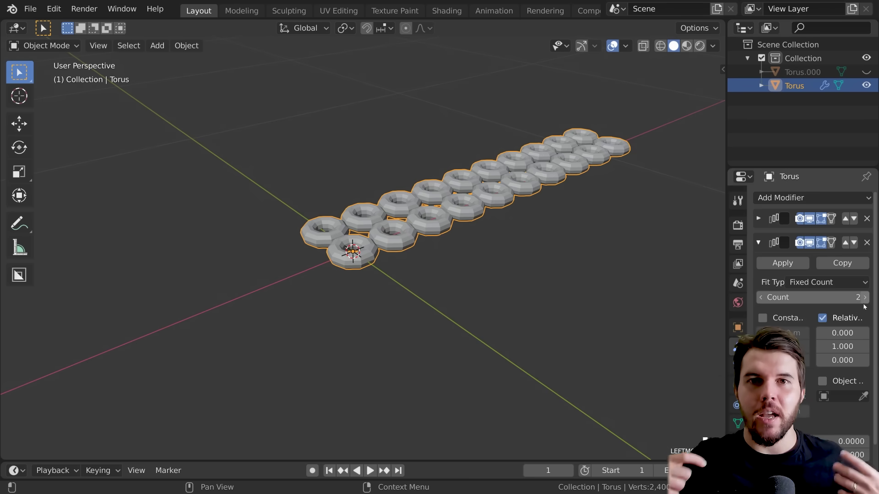
{"action": "left_click_drag", "start_coordinate": [863, 298], "coordinate": [878, 297]}
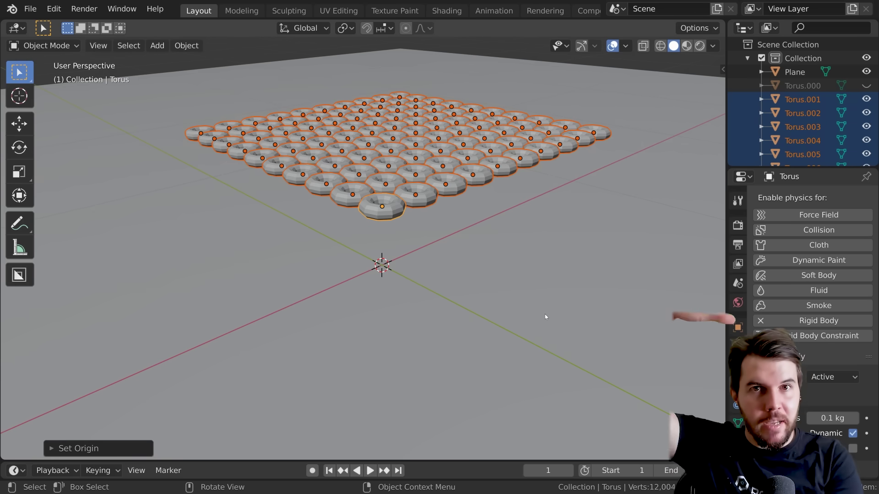
{"action": "key", "text": "space"}
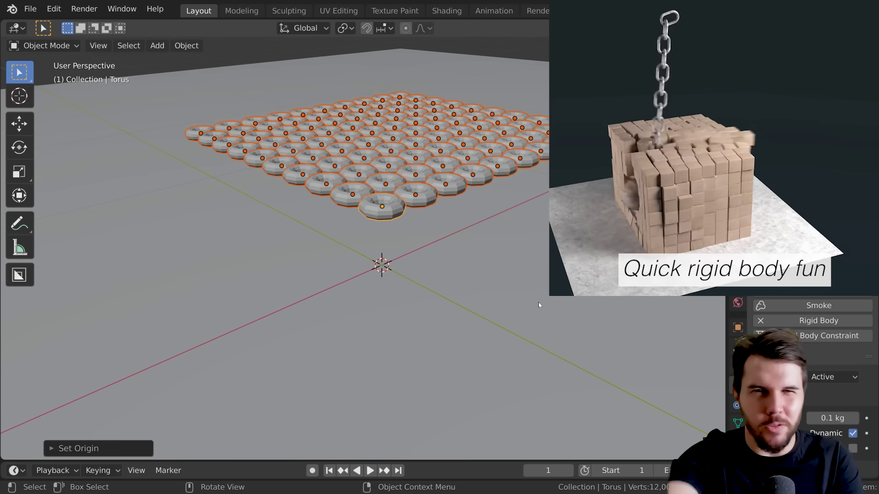
{"action": "middle_click_drag", "start_coordinate": [538, 302], "coordinate": [420, 244]}
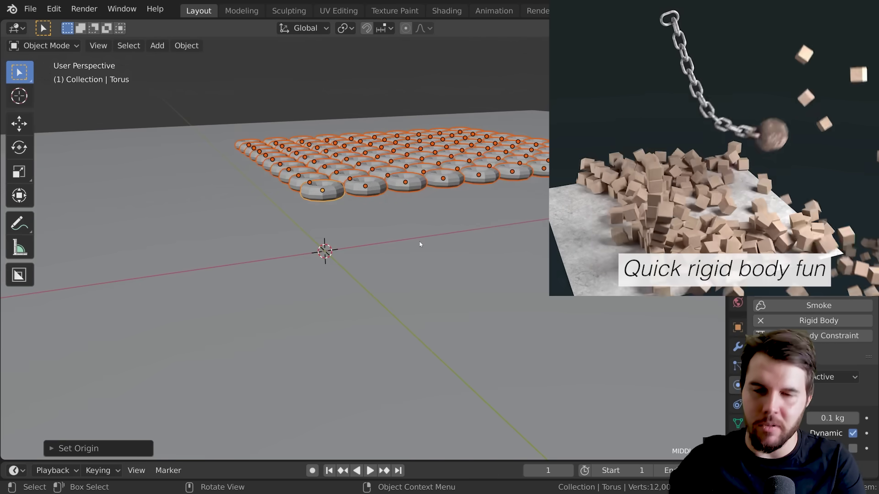
Step: Duplicate the torus grid into two rotated layers stacked up the Z axis
{"action": "key", "text": "shift+d"}
{"action": "key", "text": "z"}
{"action": "key", "text": "r"}
{"action": "left_click", "coordinate": [555, 198]}
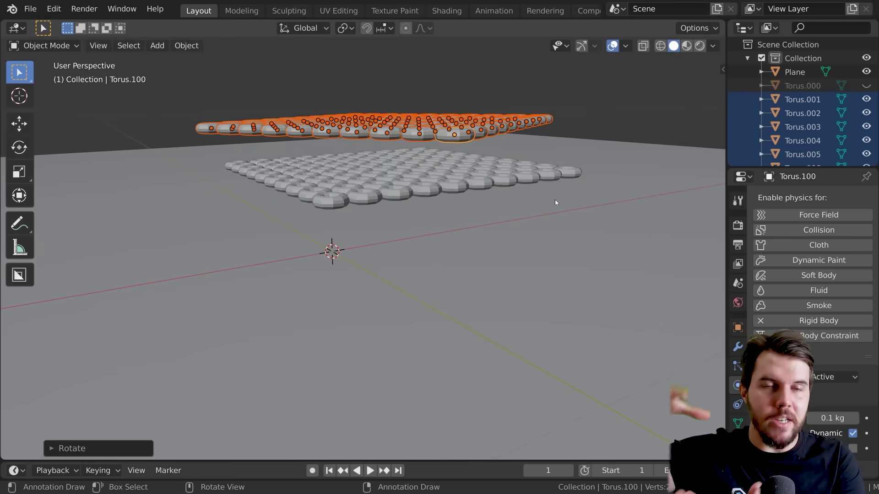
{"action": "key", "text": "shift+d"}
{"action": "key", "text": "z"}
{"action": "key", "text": "r"}
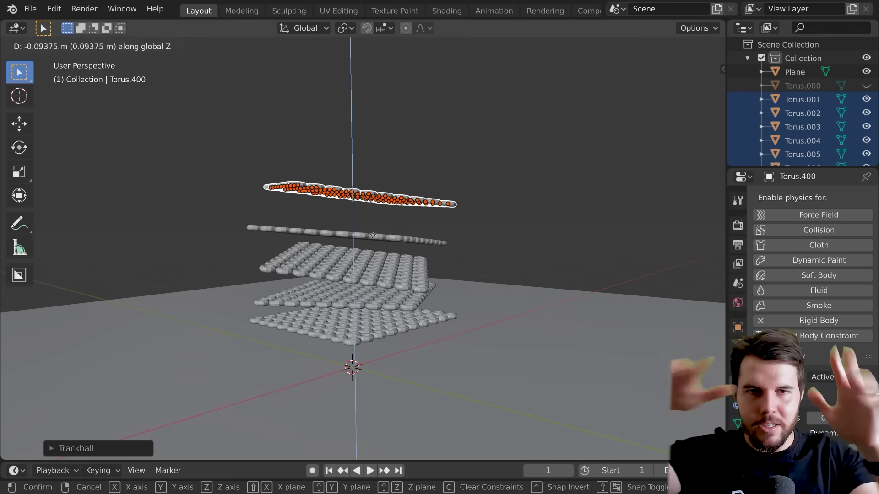
Step: Stack more freely rotated and repositioned torus layers higher above the pile
{"action": "key", "text": "shift+d"}
{"action": "key", "text": "z"}
{"action": "key", "text": "r"}
{"action": "key", "text": "r"}
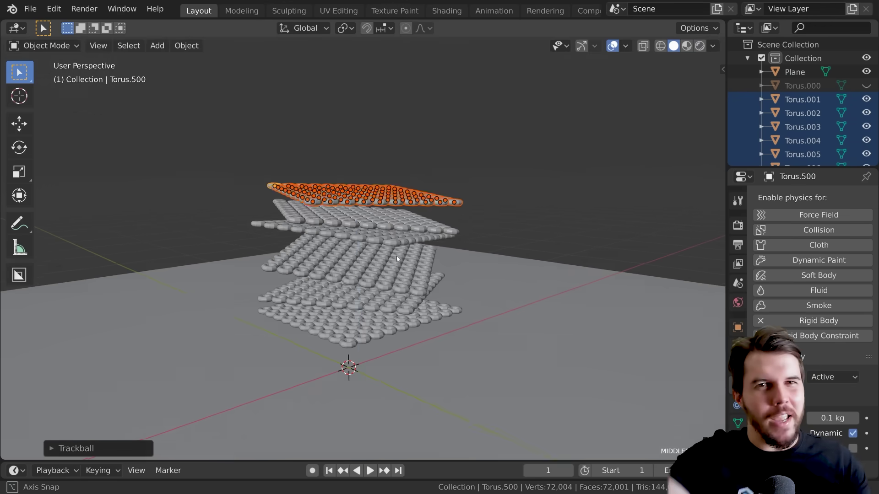
{"action": "key", "text": "shift+d"}
{"action": "key", "text": "z"}
{"action": "key", "text": "r"}
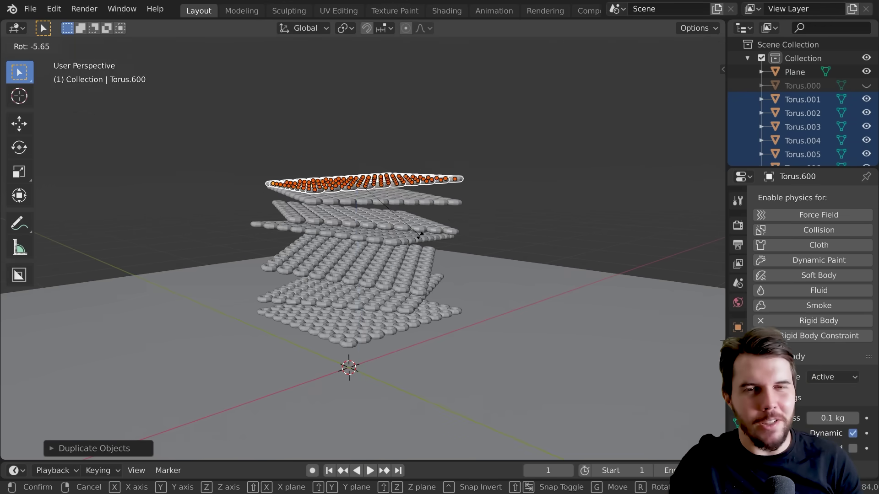
{"action": "key", "text": "g"}
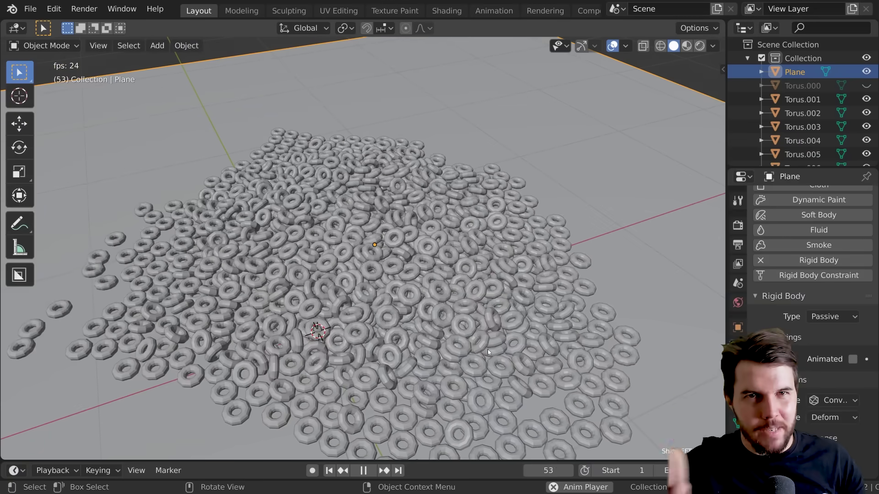
Step: Stop playback at frame 63 and view the settled pile from the top
{"action": "key", "text": "space"}
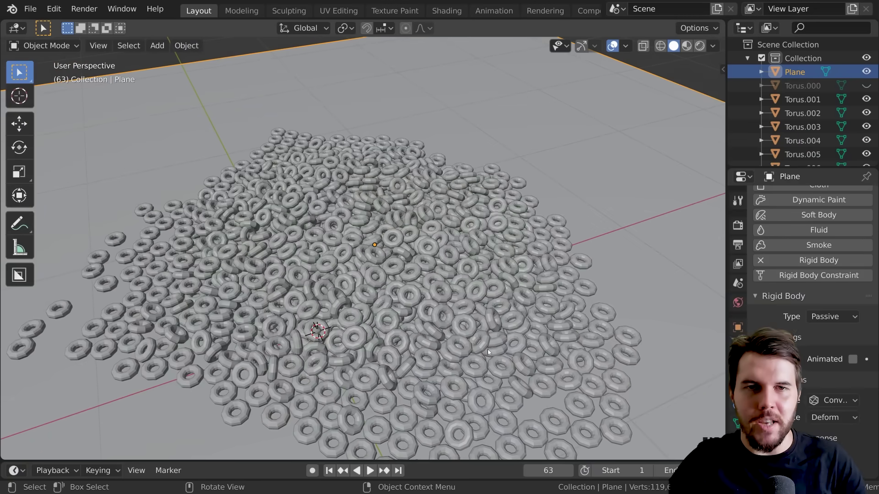
{"action": "key", "text": "KP_7"}
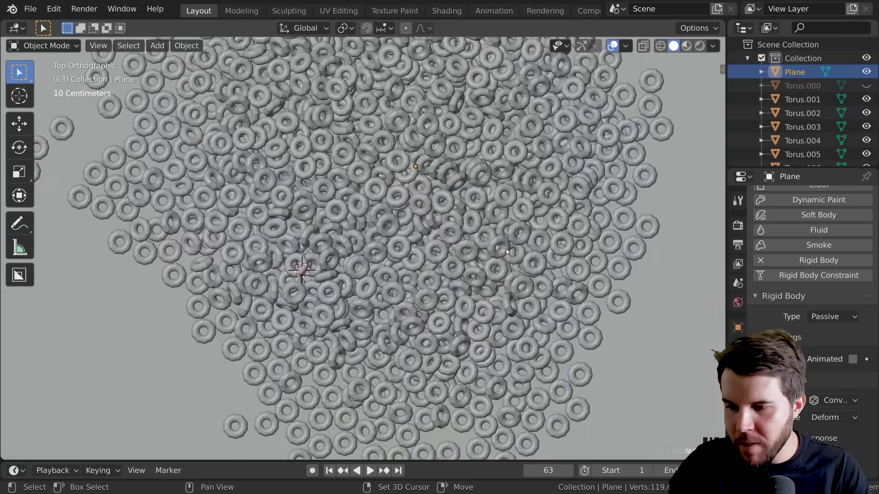
{"action": "middle_click_drag", "start_coordinate": [506, 251], "coordinate": [480, 363], "text": "shift"}
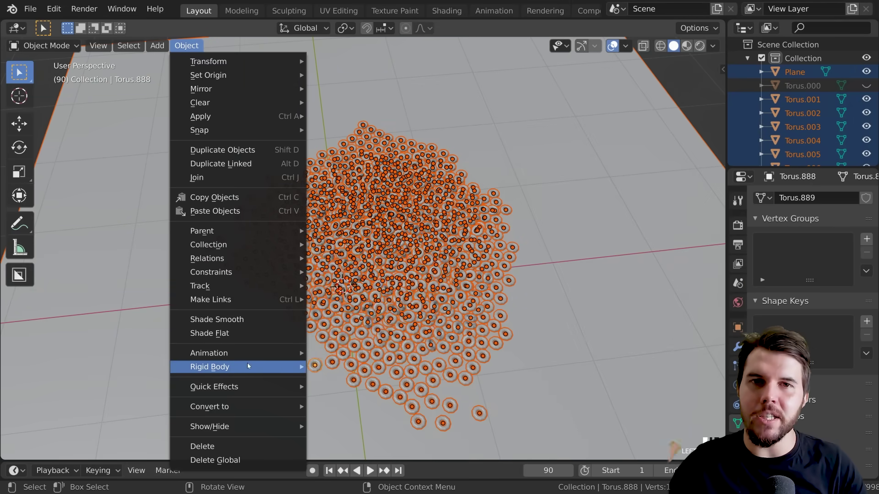
Step: Select all the settled tori, including the stray iced donut Torus.000
{"action": "mouse_move", "coordinate": [238, 366]}
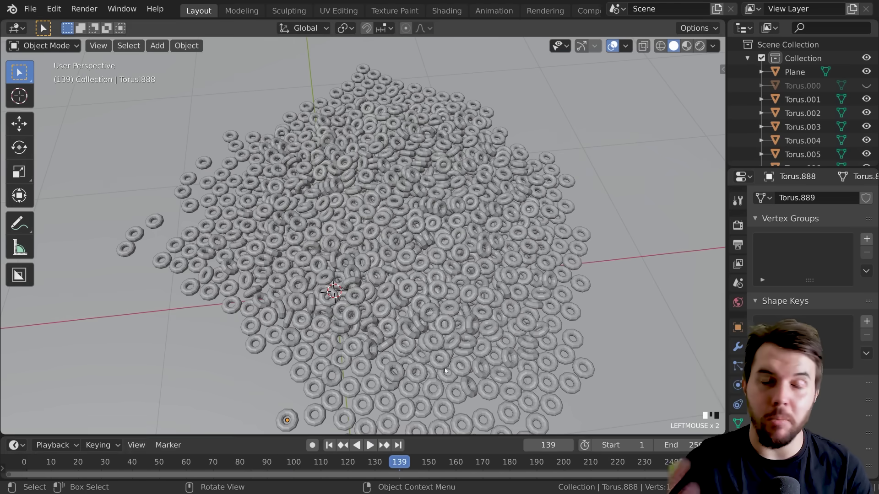
{"action": "key", "text": "a"}
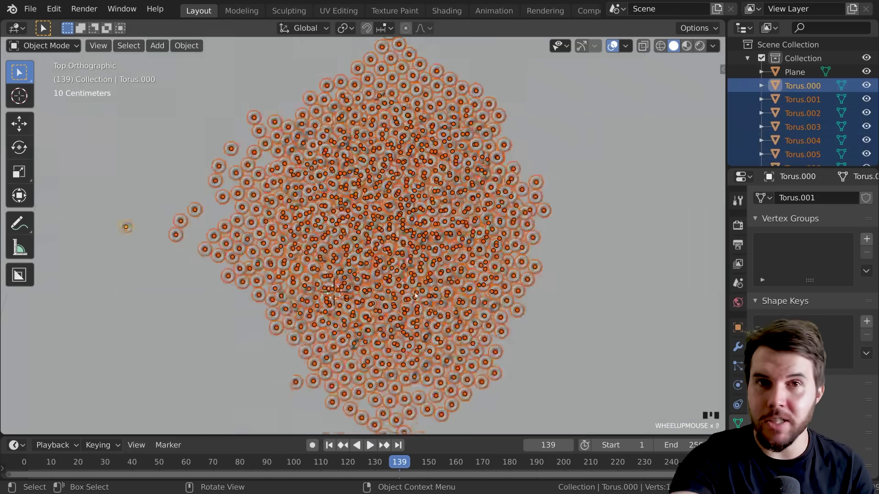
{"action": "scroll", "coordinate": [377, 247], "scroll_direction": "up", "scroll_amount": 9}
{"action": "middle_click_drag", "start_coordinate": [378, 247], "coordinate": [321, 283]}
{"action": "scroll", "coordinate": [321, 284], "scroll_direction": "down", "scroll_amount": 3}
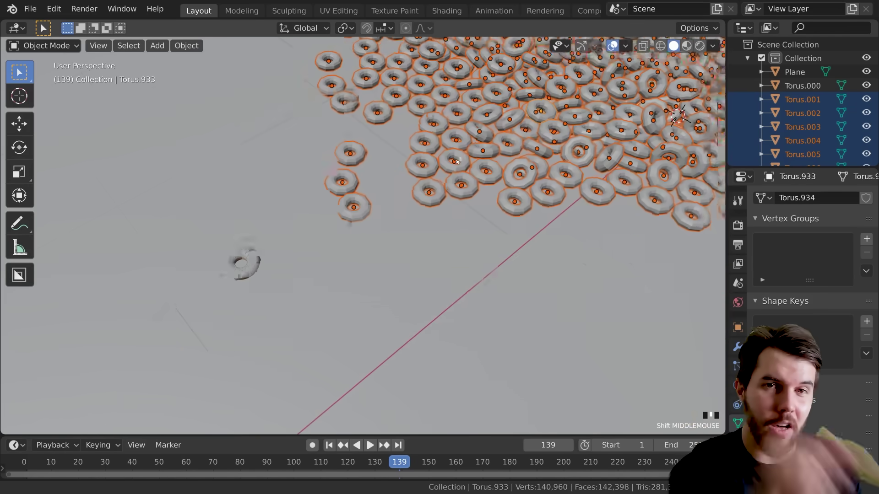
{"action": "middle_click_drag", "start_coordinate": [318, 231], "coordinate": [333, 222], "text": "shift"}
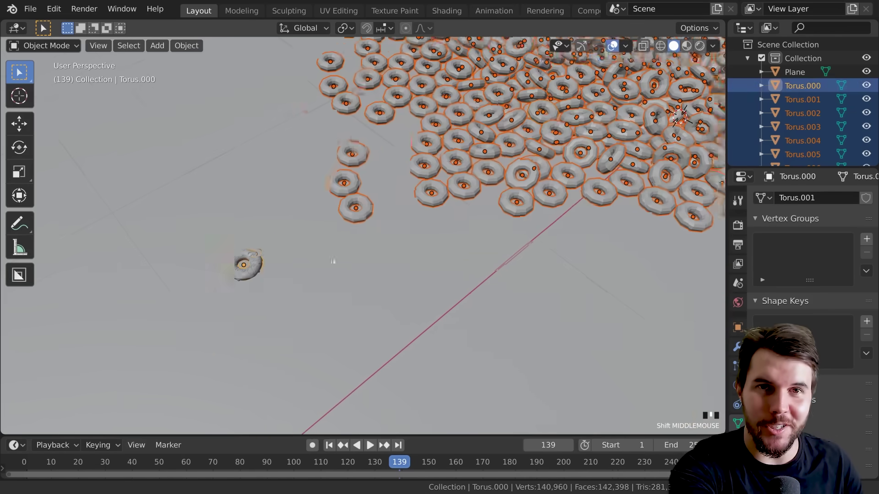
{"action": "middle_click_drag", "start_coordinate": [333, 261], "coordinate": [242, 325], "text": "shift"}
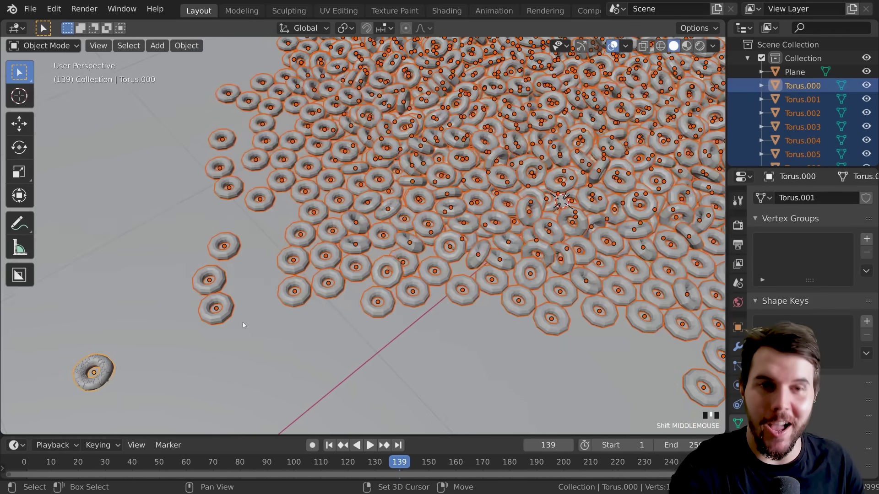
Step: Link the donut's mesh to every torus via Ctrl+L > Object Data, then deselect all
{"action": "key", "text": "ctrl+l"}
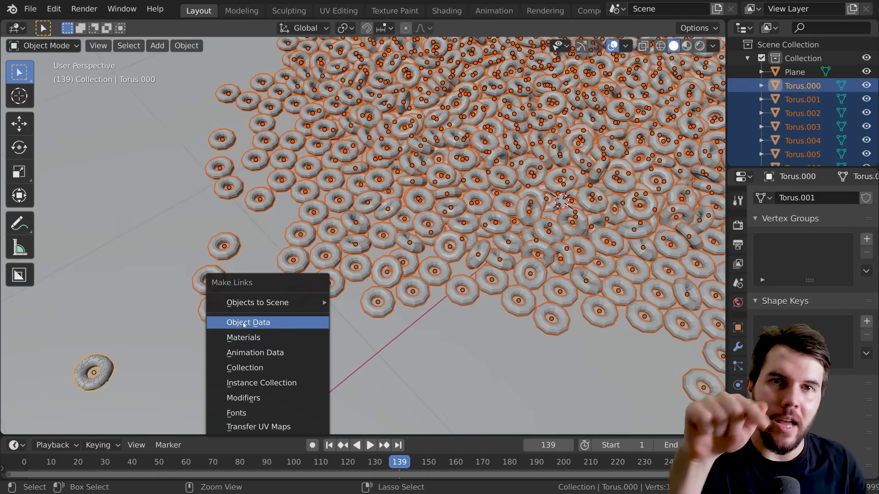
{"action": "left_click", "coordinate": [255, 322]}
{"action": "middle_click_drag", "start_coordinate": [255, 322], "coordinate": [587, 174]}
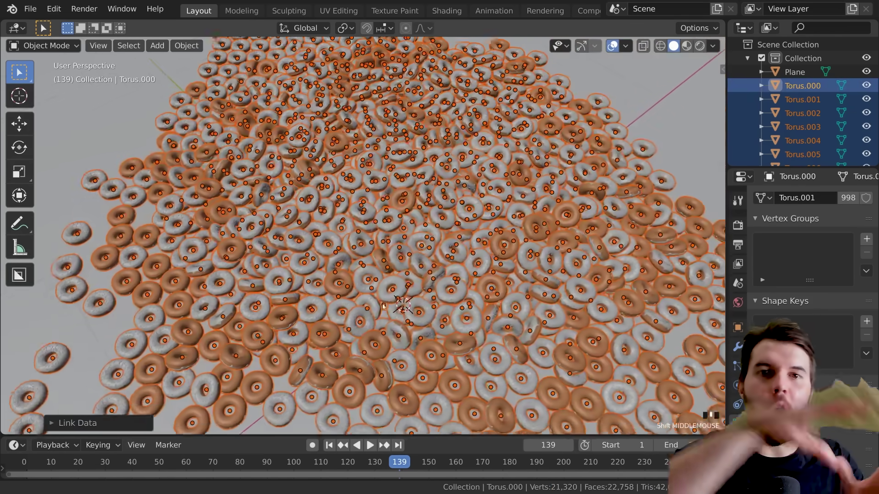
{"action": "key", "text": "alt+a"}
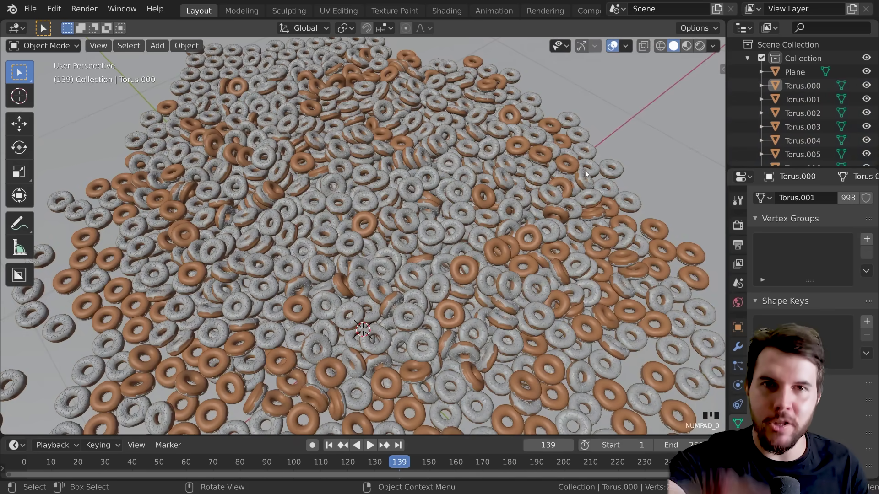
{"action": "scroll", "coordinate": [586, 171], "scroll_direction": "down", "scroll_amount": 2}
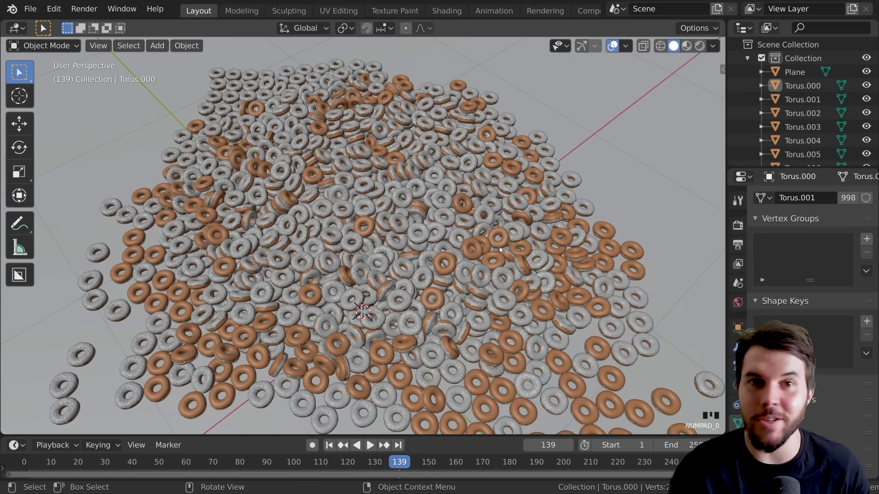
Step: Move the camera closer to the donuts along Z and set Resolution X to 1080
{"action": "scroll", "coordinate": [588, 189], "scroll_direction": "down", "scroll_amount": 3}
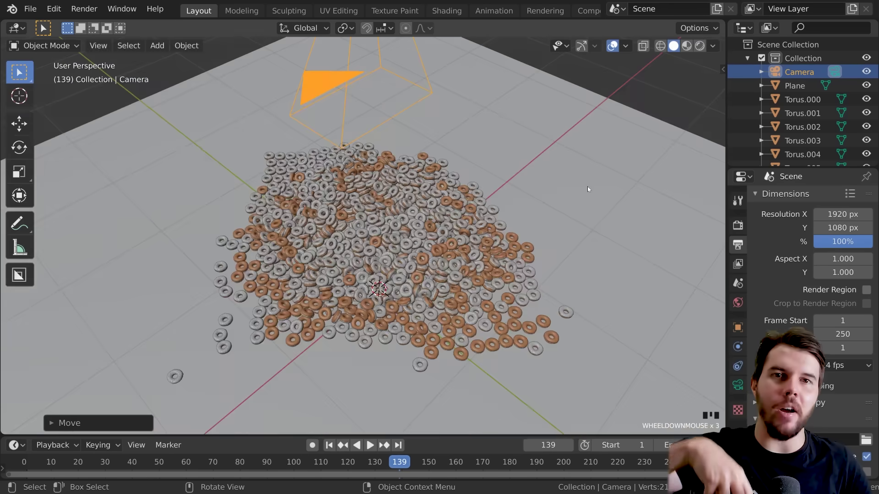
{"action": "key", "text": "KP_0"}
{"action": "key", "text": "g"}
{"action": "key", "text": "z"}
{"action": "key", "text": "z"}
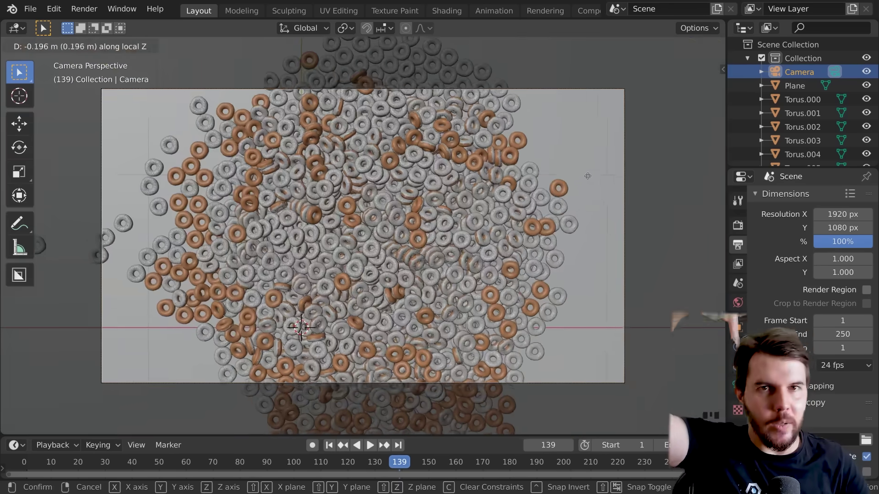
{"action": "left_click", "coordinate": [810, 209]}
{"action": "left_click", "coordinate": [824, 215]}
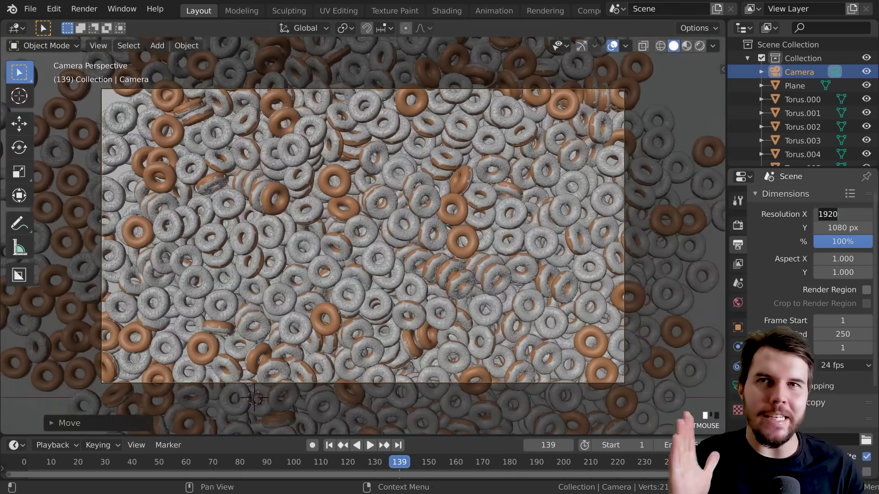
{"action": "type", "text": "1080"}
{"action": "key", "text": "Return"}
Step: Make the camera lens Orthographic with an orthographic scale of 1.430
{"action": "scroll", "coordinate": [625, 271], "scroll_direction": "down", "scroll_amount": 2}
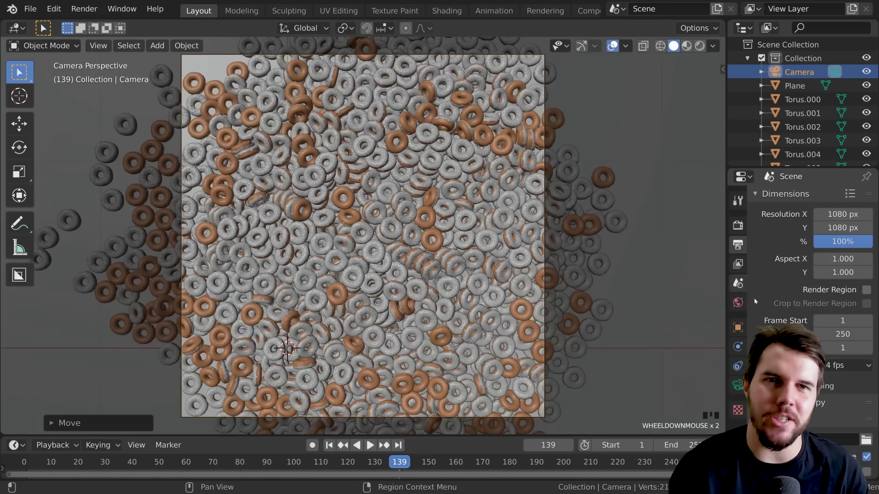
{"action": "left_click", "coordinate": [738, 385]}
{"action": "left_click", "coordinate": [832, 239]}
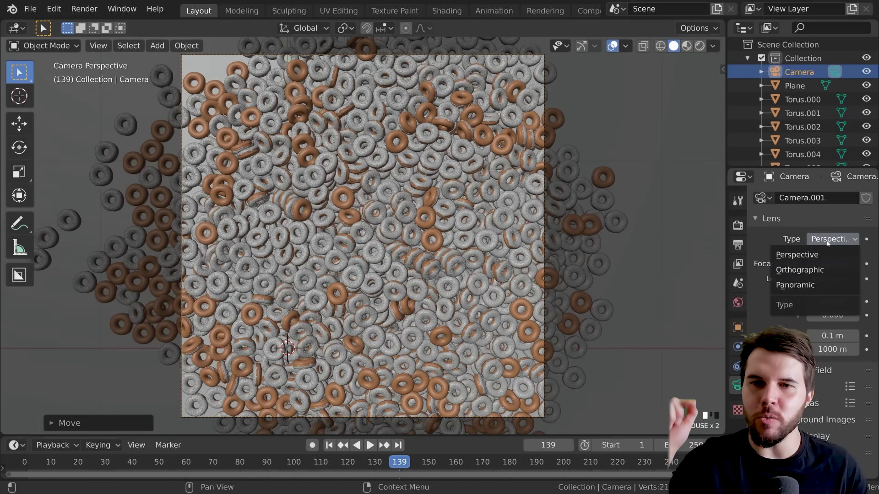
{"action": "left_click", "coordinate": [819, 271]}
{"action": "left_click_drag", "start_coordinate": [832, 262], "coordinate": [826, 261]}
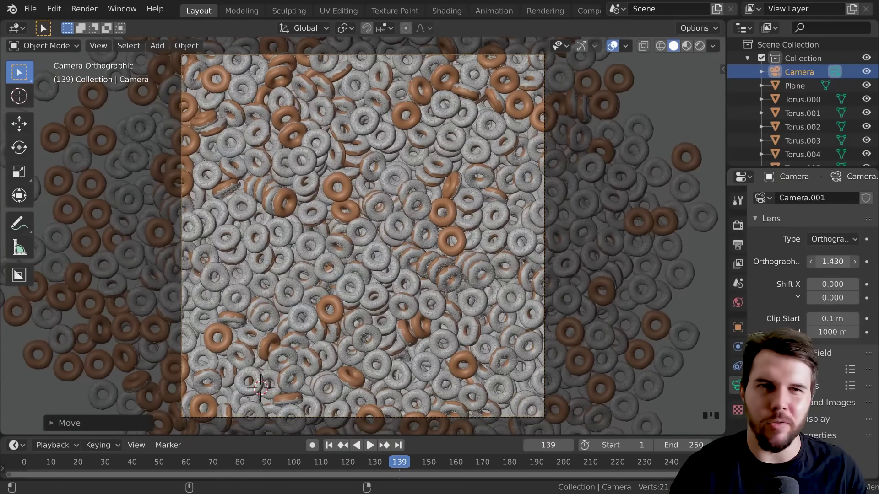
{"action": "scroll", "coordinate": [614, 292], "scroll_direction": "down", "scroll_amount": 1}
{"action": "middle_click_drag", "start_coordinate": [616, 293], "coordinate": [630, 293], "text": "shift"}
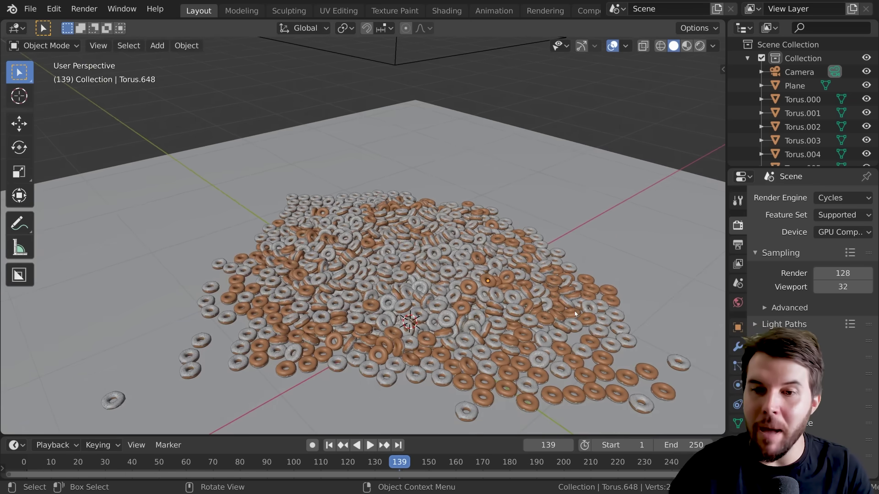
Step: Set the World surface colour to white and view the camera in Rendered shading
{"action": "scroll", "coordinate": [572, 334], "scroll_direction": "down", "scroll_amount": 6}
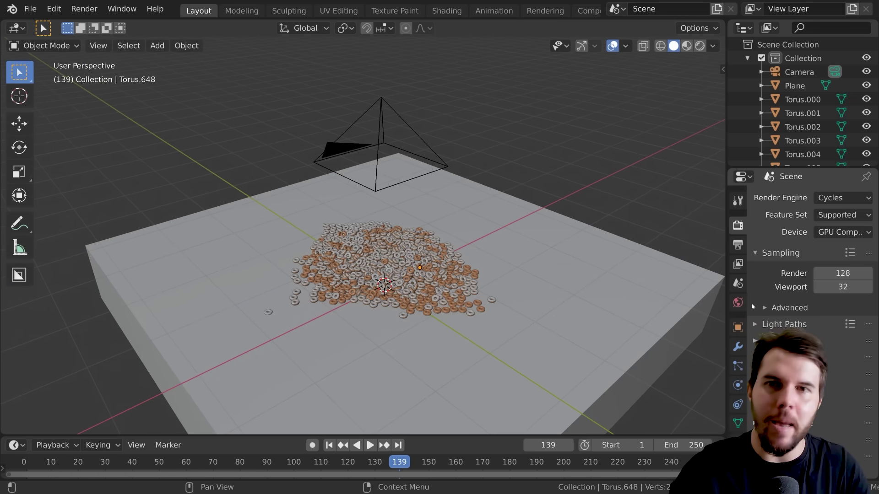
{"action": "left_click", "coordinate": [738, 303]}
{"action": "left_click", "coordinate": [834, 282]}
{"action": "left_click_drag", "start_coordinate": [769, 246], "coordinate": [833, 246]}
{"action": "key", "text": "KP_0"}
{"action": "key", "text": "z"}
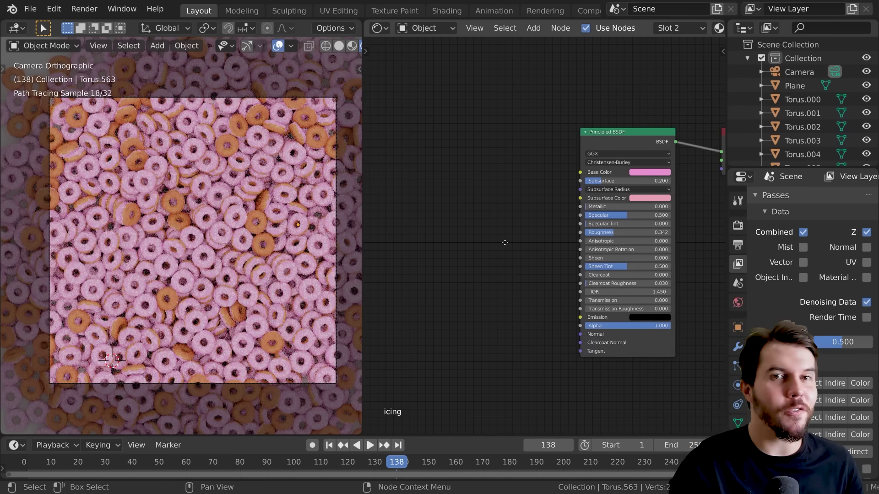
Step: Add an Object Info node and link its Random output toward the icing's Base Color
{"action": "middle_click_drag", "start_coordinate": [397, 195], "coordinate": [429, 191]}
{"action": "key", "text": "shift+a"}
{"action": "mouse_move", "coordinate": [430, 192]}
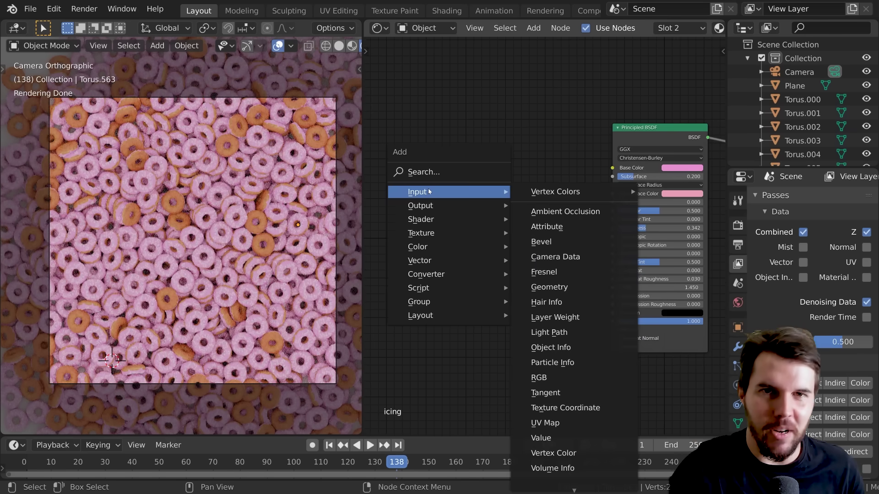
{"action": "left_click", "coordinate": [551, 347]}
{"action": "left_click", "coordinate": [380, 178]}
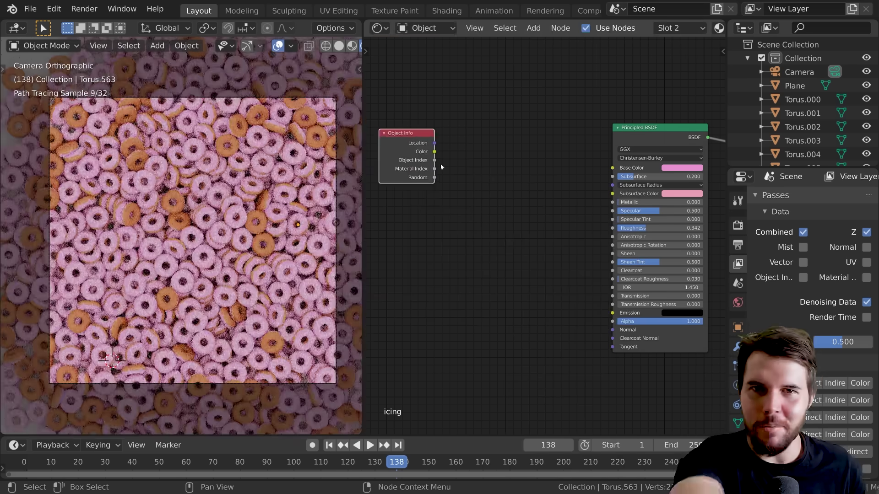
{"action": "left_click_drag", "start_coordinate": [434, 177], "coordinate": [612, 168]}
Step: Insert a ColorRamp on that link with pink, cyan and purple stops
{"action": "key", "text": "shift+a"}
{"action": "mouse_move", "coordinate": [481, 263]}
{"action": "left_click", "coordinate": [590, 263]}
{"action": "left_click", "coordinate": [522, 174]}
{"action": "scroll", "coordinate": [546, 233], "scroll_direction": "up", "scroll_amount": 2}
{"action": "left_click", "coordinate": [557, 175]}
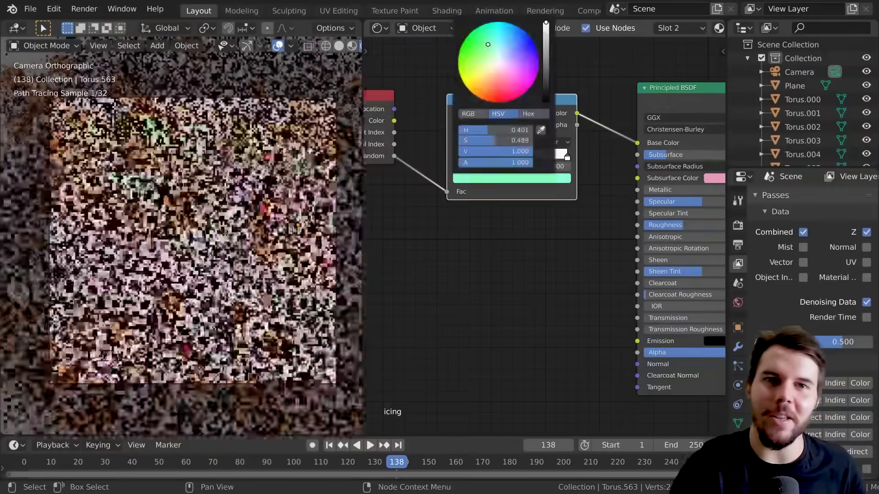
{"action": "left_click", "coordinate": [536, 157]}
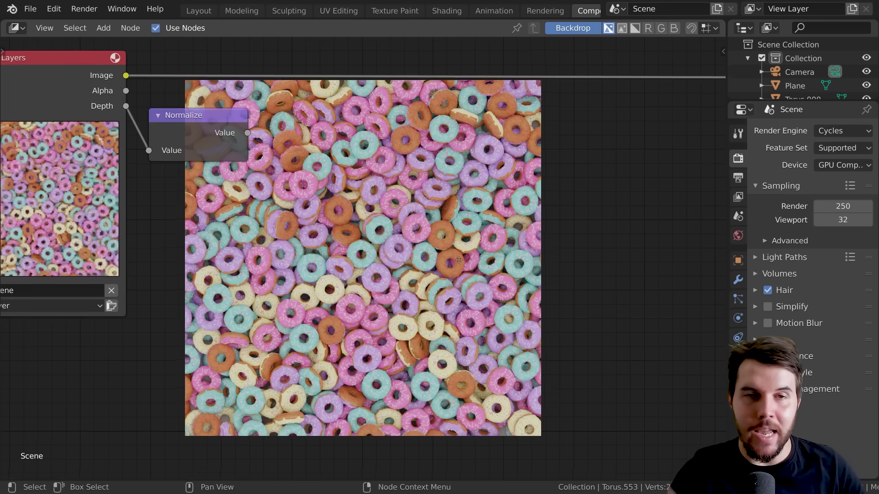
Step: Preview the Normalize node's depth output on the compositor backdrop, enlarged with Alt+V
{"action": "left_click", "coordinate": [262, 164], "text": "ctrl+shift"}
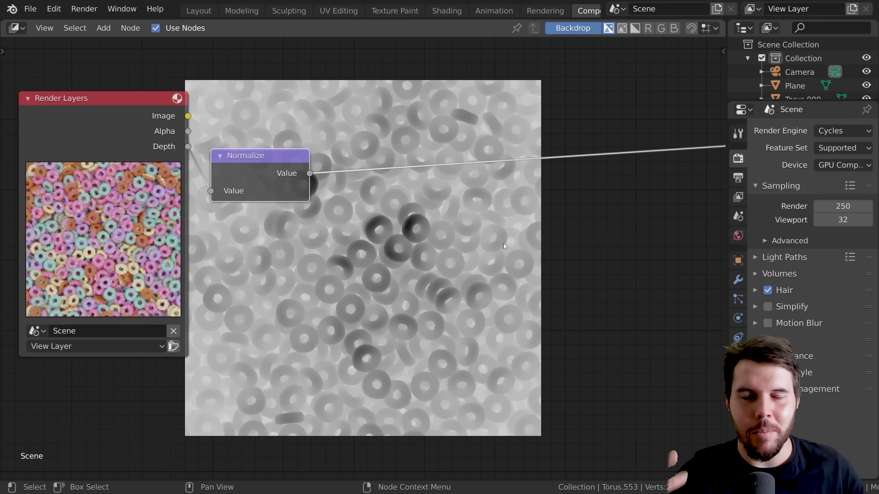
{"action": "middle_click_drag", "start_coordinate": [262, 164], "coordinate": [193, 136]}
{"action": "key", "text": "alt+v"}
{"action": "key", "text": "alt+v"}
{"action": "key", "text": "alt+v"}
{"action": "key", "text": "alt+v"}
{"action": "key", "text": "alt+v"}
{"action": "key", "text": "alt+v"}
{"action": "key", "text": "alt+v"}
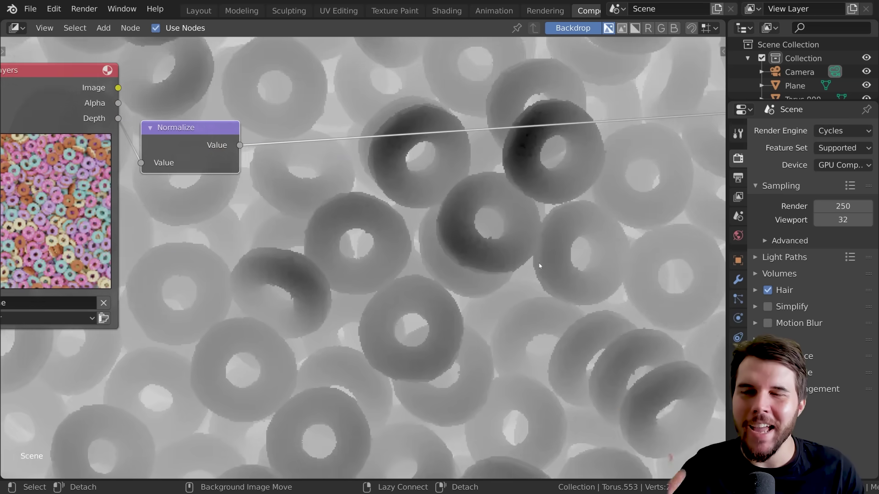
{"action": "scroll", "coordinate": [562, 249], "scroll_direction": "up", "scroll_amount": 3}
{"action": "middle_click_drag", "start_coordinate": [411, 260], "coordinate": [333, 301], "text": "alt"}
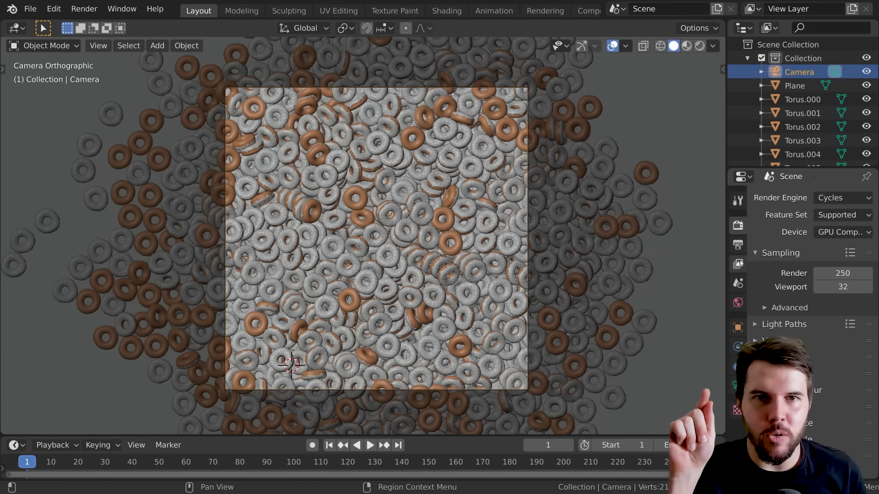
Step: Enable the Mist render pass and camera mist display, and switch to wireframe shading
{"action": "left_click", "coordinate": [738, 250]}
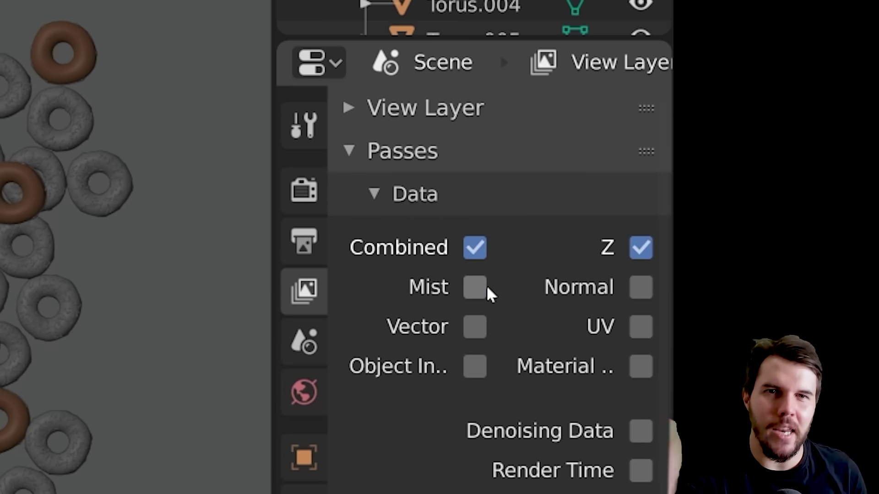
{"action": "left_click", "coordinate": [486, 287]}
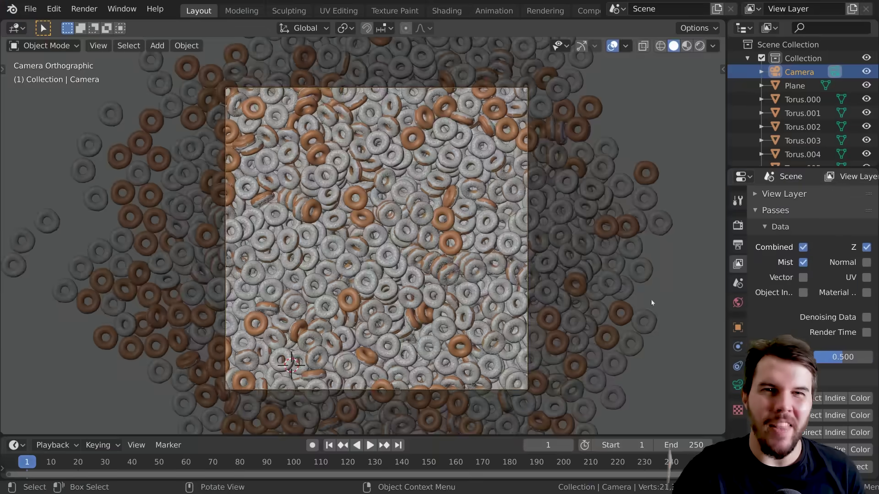
{"action": "middle_click_drag", "start_coordinate": [652, 302], "coordinate": [548, 216]}
{"action": "left_click", "coordinate": [738, 385]}
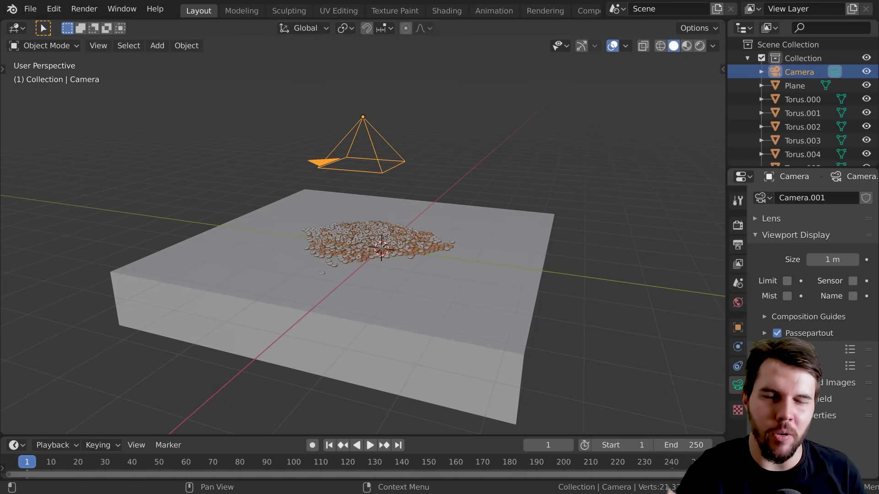
{"action": "left_click", "coordinate": [788, 298]}
{"action": "key", "text": "z"}
{"action": "left_click", "coordinate": [597, 288]}
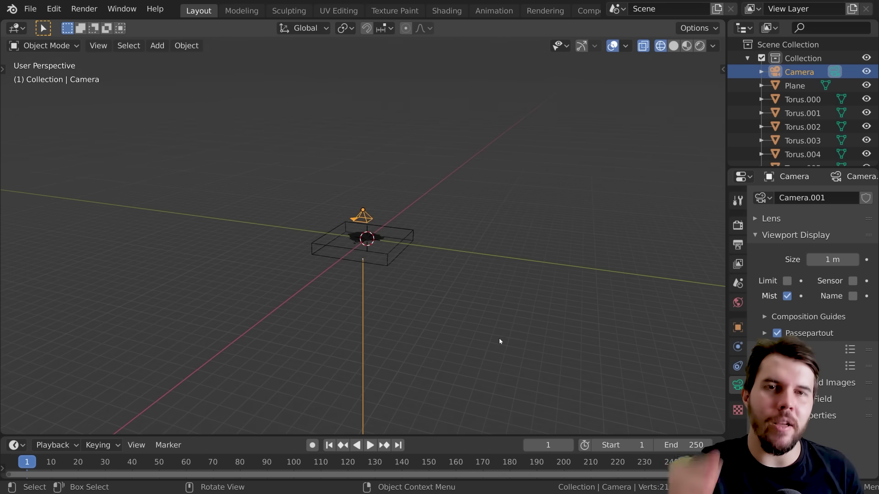
Step: Set the World mist start to 2.5 m and depth to 0.28 m, then render with F12
{"action": "scroll", "coordinate": [500, 342], "scroll_direction": "up", "scroll_amount": 4}
{"action": "left_click", "coordinate": [737, 302]}
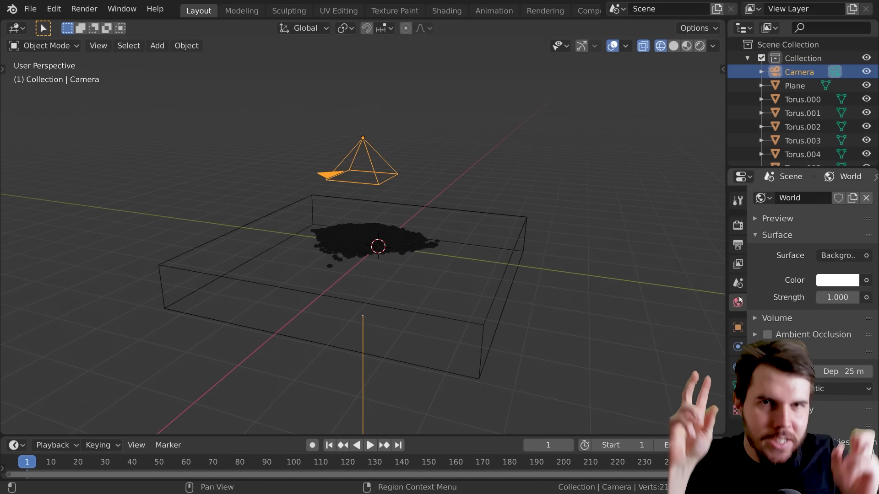
{"action": "middle_click_drag", "start_coordinate": [628, 258], "coordinate": [768, 307]}
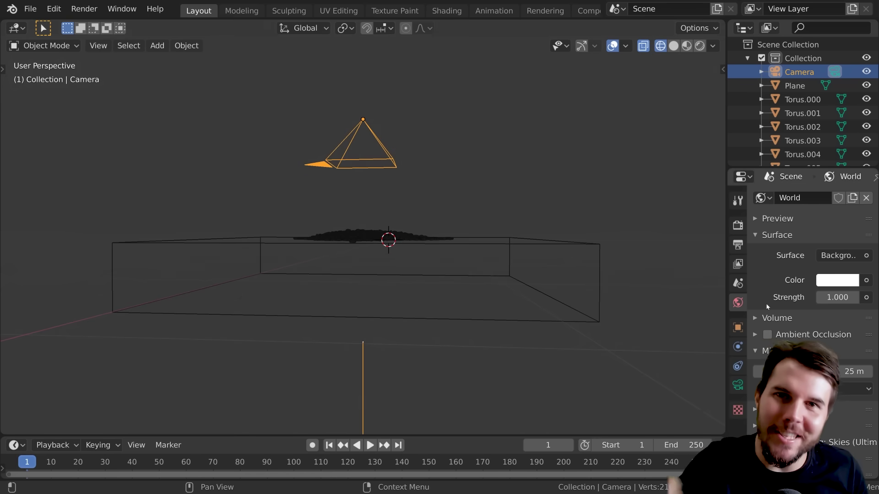
{"action": "scroll", "coordinate": [555, 262], "scroll_direction": "up", "scroll_amount": 3}
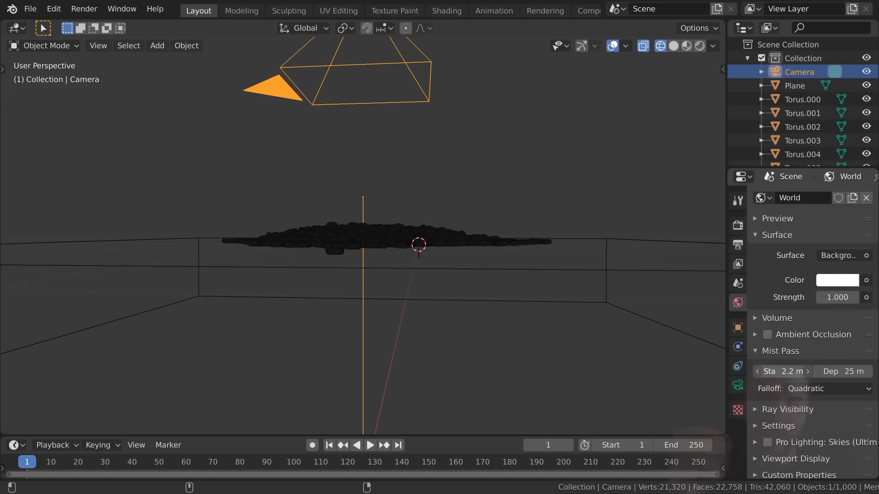
{"action": "left_click", "coordinate": [807, 371]}
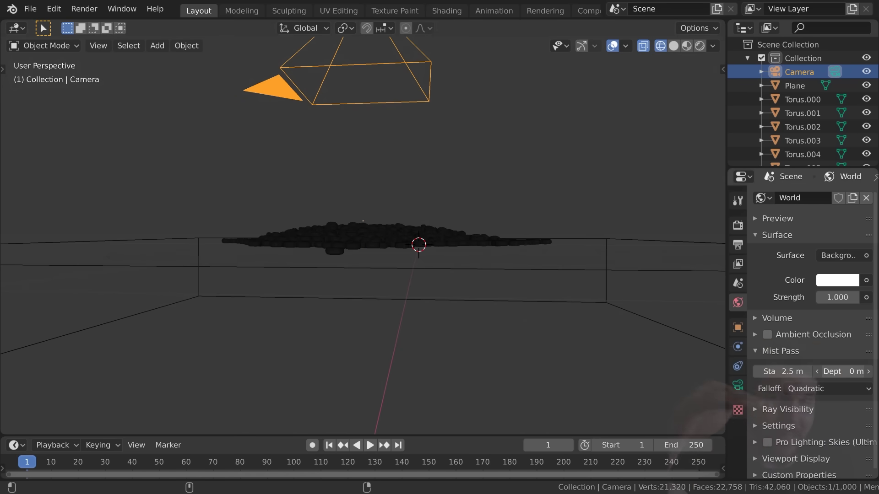
{"action": "left_click_drag", "start_coordinate": [845, 371], "coordinate": [838, 371]}
{"action": "key", "text": "F12"}
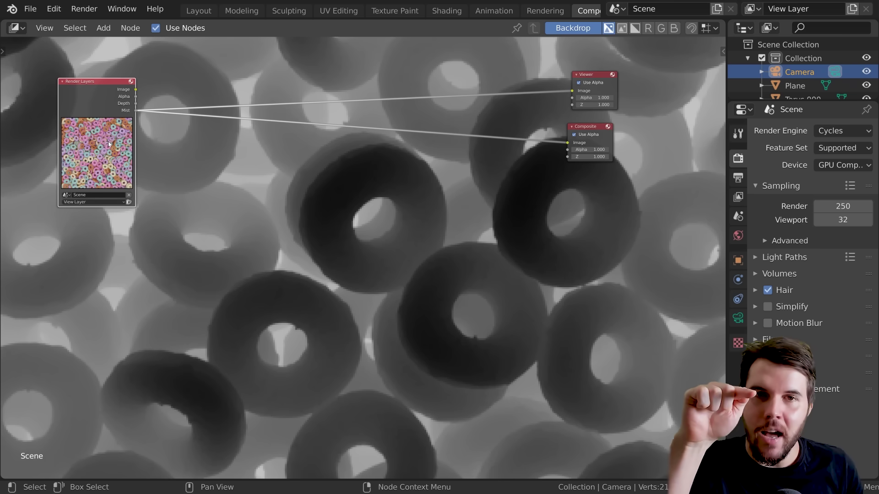
Step: Zoom the compositor backdrop out to see the whole mist pass
{"action": "key", "text": "v"}
{"action": "key", "text": "v"}
{"action": "key", "text": "v"}
{"action": "key", "text": "v"}
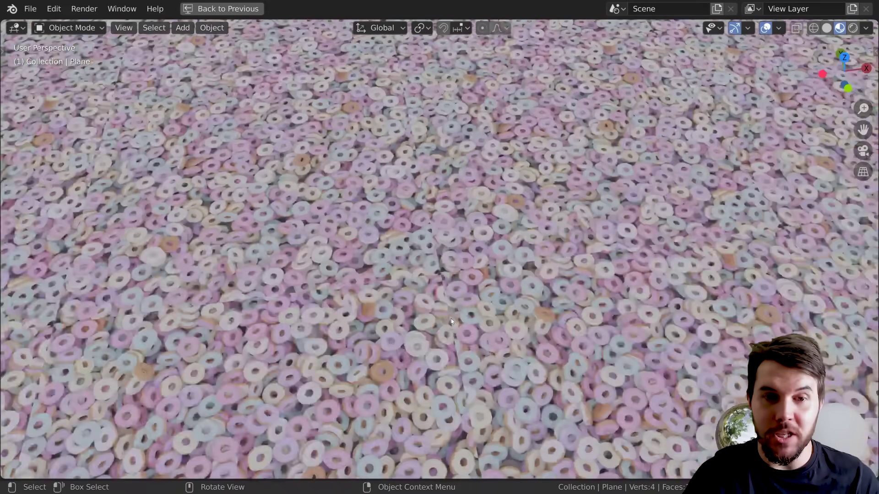
{"action": "scroll", "coordinate": [451, 318], "scroll_direction": "up", "scroll_amount": 3}
Step: Orbit down to a low angle over the donut-textured plane to expose the tiling seams
{"action": "middle_click_drag", "start_coordinate": [452, 319], "coordinate": [442, 255]}
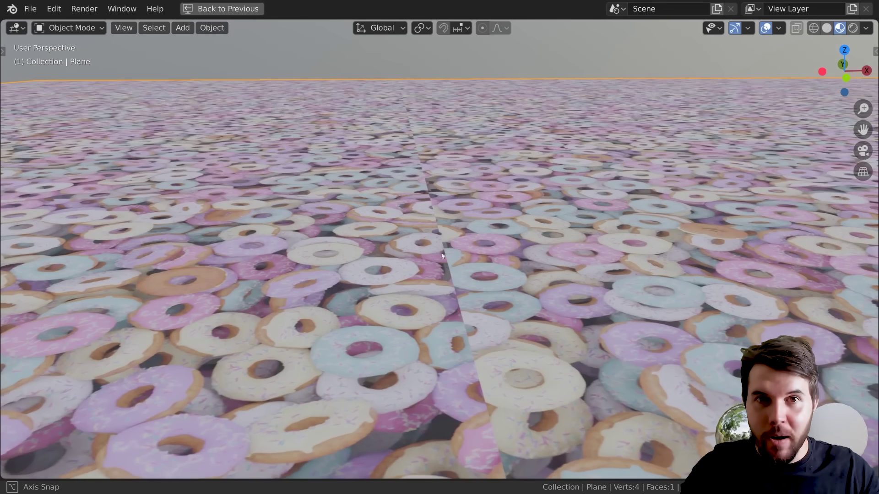
{"action": "middle_click_drag", "start_coordinate": [442, 256], "coordinate": [442, 255]}
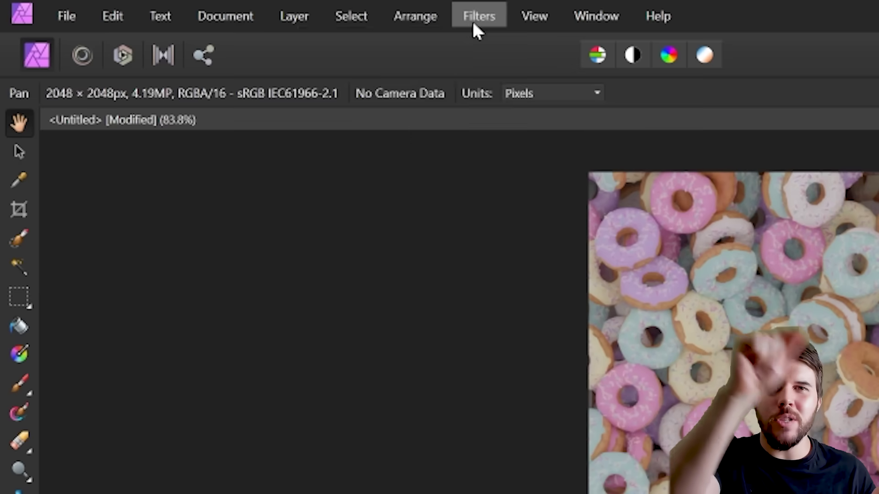
Step: Apply an Affine distort offsetting the donut texture 50% in X and Y with wrap
{"action": "left_click", "coordinate": [163, 6]}
{"action": "mouse_move", "coordinate": [114, 25]}
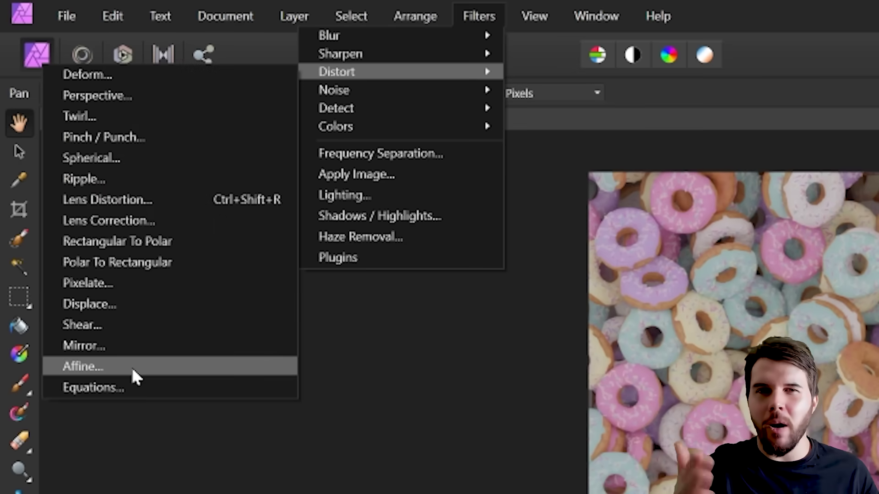
{"action": "left_click", "coordinate": [137, 378]}
{"action": "left_click", "coordinate": [707, 171]}
{"action": "type", "text": "50"}
{"action": "key", "text": "Tab"}
{"action": "type", "text": "50"}
{"action": "key", "text": "Tab"}
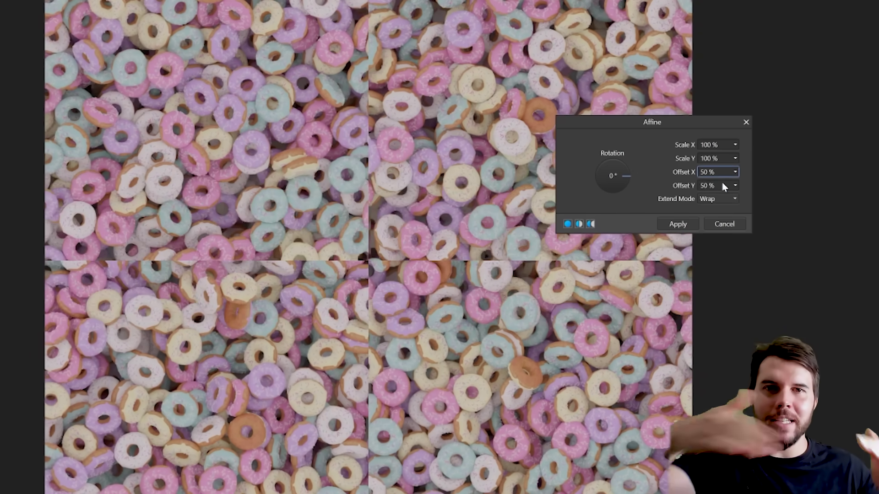
{"action": "left_click", "coordinate": [679, 224]}
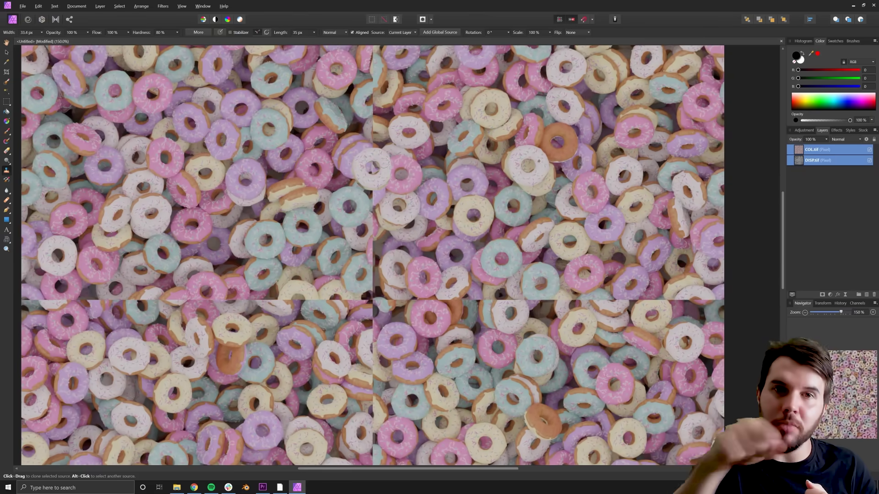
Step: Zoom in to 200% and lasso a donut along the seam for patching
{"action": "key", "text": "ctrl+plus"}
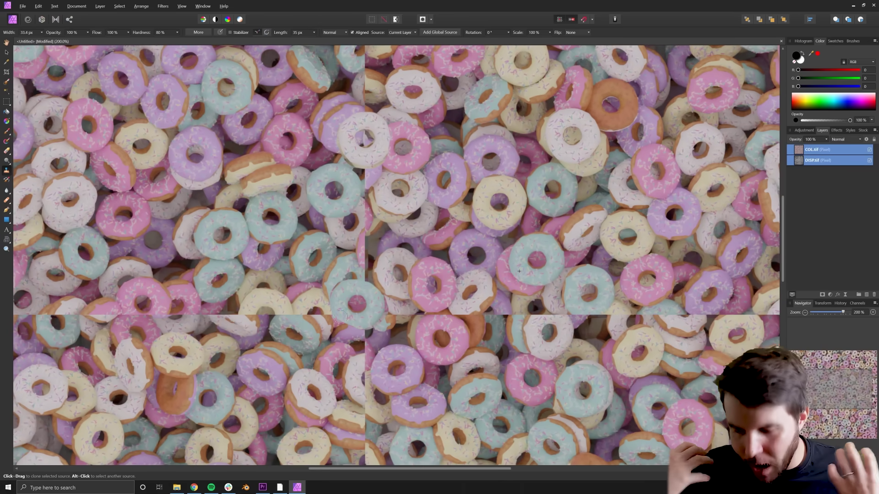
{"action": "scroll", "coordinate": [399, 279], "scroll_direction": "up", "scroll_amount": 3, "text": "ctrl"}
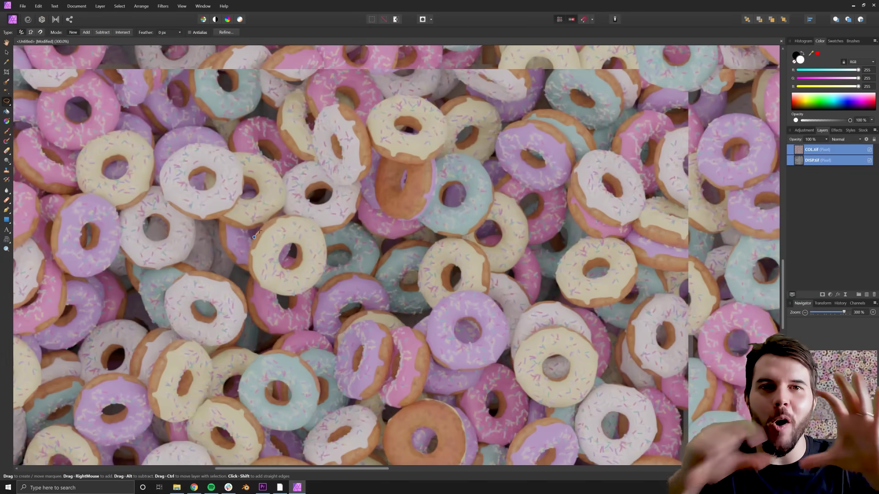
{"action": "mouse_move", "coordinate": [254, 238]}
{"action": "left_mouse_down"}
{"action": "mouse_move", "coordinate": [294, 217]}
{"action": "mouse_move", "coordinate": [326, 257]}
{"action": "left_mouse_up"}
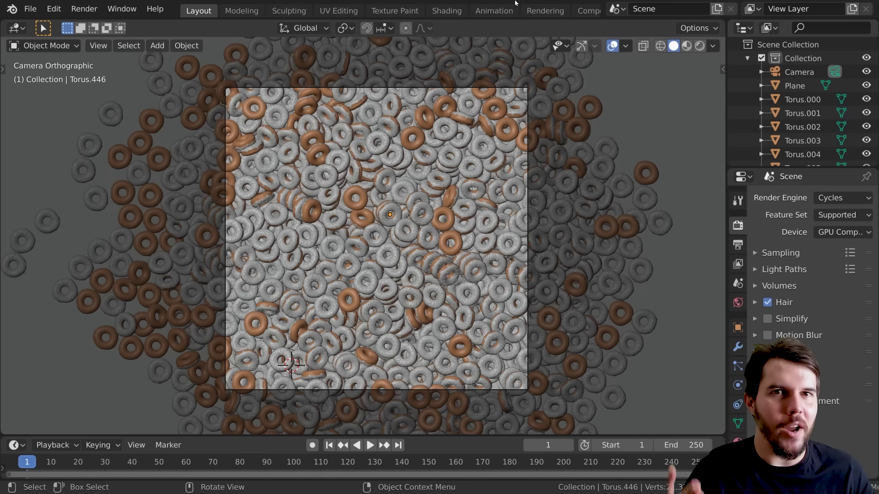
Step: Box-select a column of donuts through the frame, invert, and delete the other 907 objects
{"action": "key", "text": "b"}
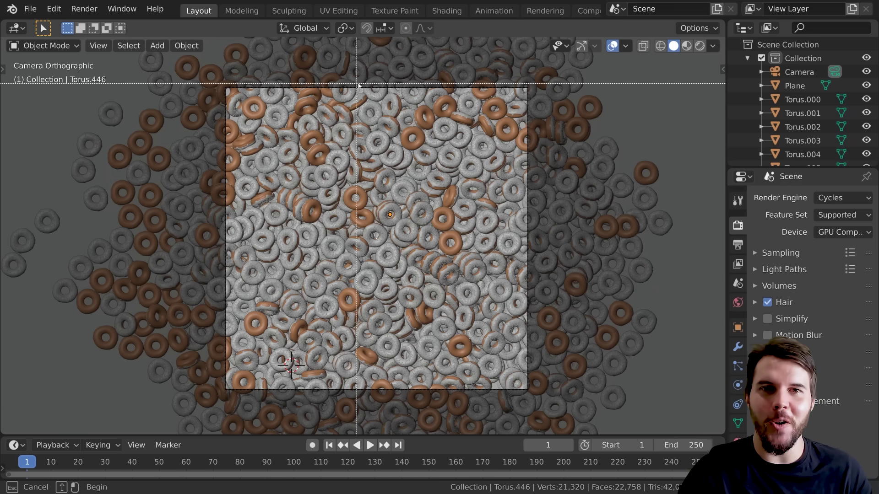
{"action": "left_click_drag", "start_coordinate": [366, 84], "coordinate": [381, 401]}
{"action": "key", "text": "b"}
{"action": "key", "text": "Escape"}
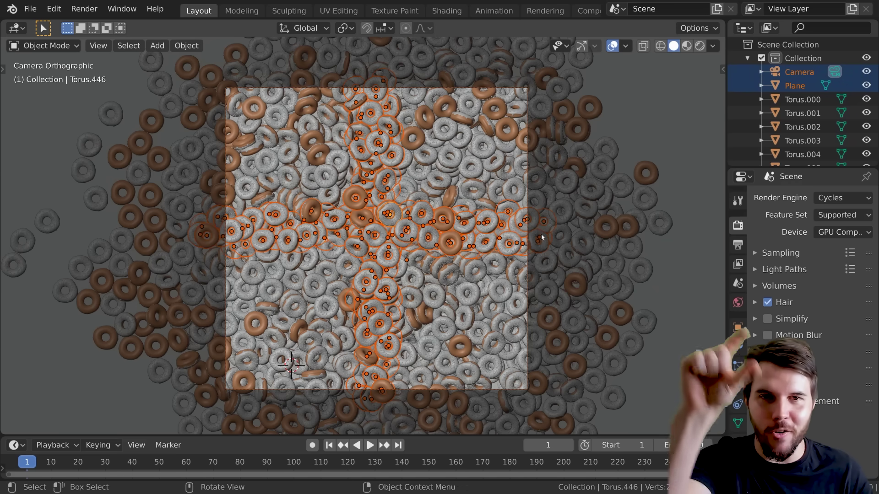
{"action": "key", "text": "a"}
{"action": "key", "text": "x"}
{"action": "left_click", "coordinate": [515, 177]}
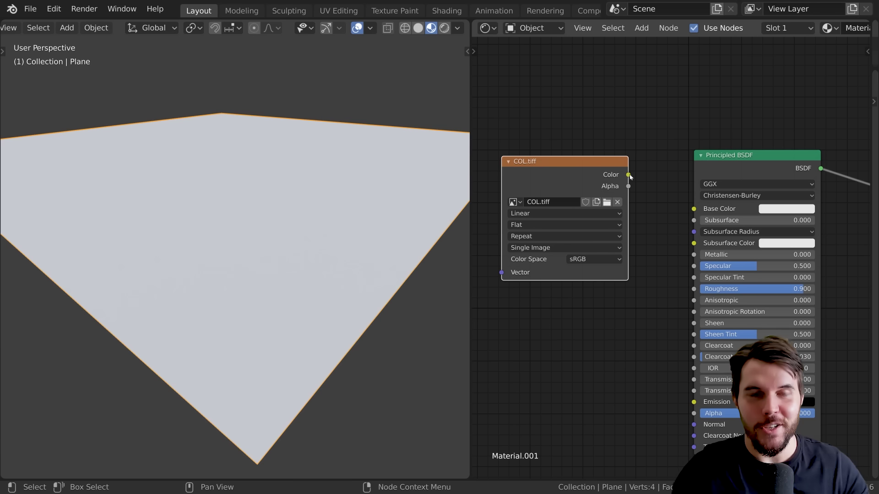
Step: Wire COL.tiff into Base Color with a texture scale of 10, then pan the node view for space
{"action": "left_click_drag", "start_coordinate": [628, 175], "coordinate": [701, 217]}
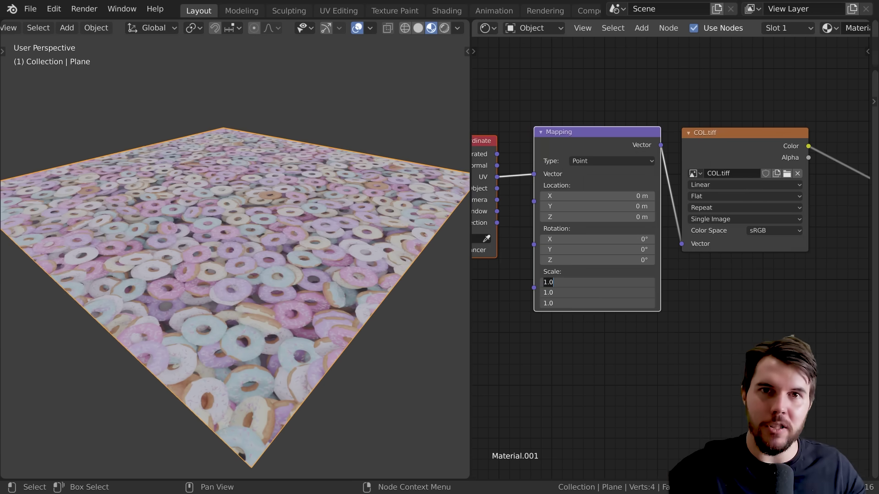
{"action": "type", "text": "10"}
{"action": "key", "text": "Return"}
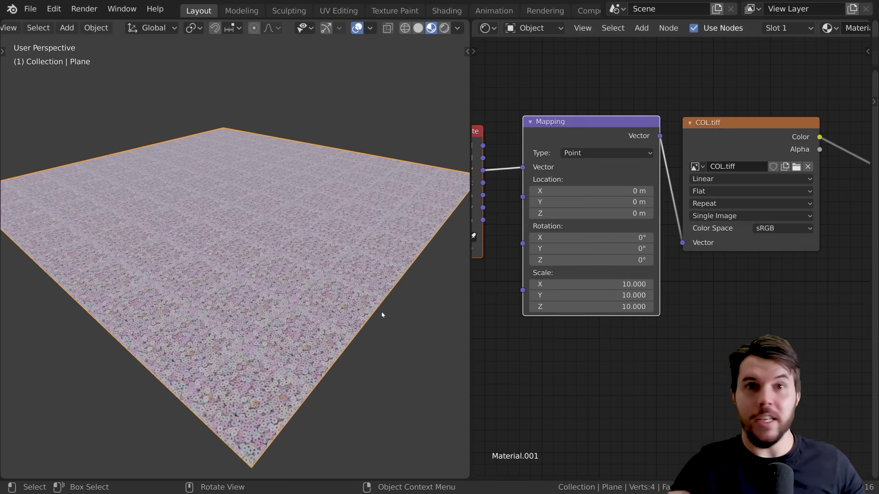
{"action": "scroll", "coordinate": [380, 312], "scroll_direction": "up", "scroll_amount": 3}
{"action": "middle_click_drag", "start_coordinate": [655, 293], "coordinate": [547, 262]}
{"action": "scroll", "coordinate": [605, 291], "scroll_direction": "down", "scroll_amount": 2}
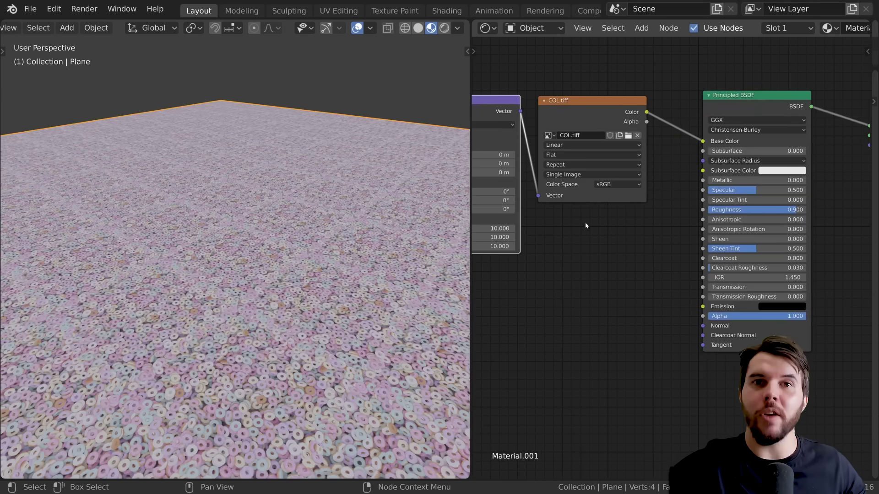
{"action": "middle_click_drag", "start_coordinate": [614, 229], "coordinate": [607, 177]}
Step: Add an Image Texture loading DISP.tiff as Non-Color and link it to the material's Displacement
{"action": "key", "text": "shift+a"}
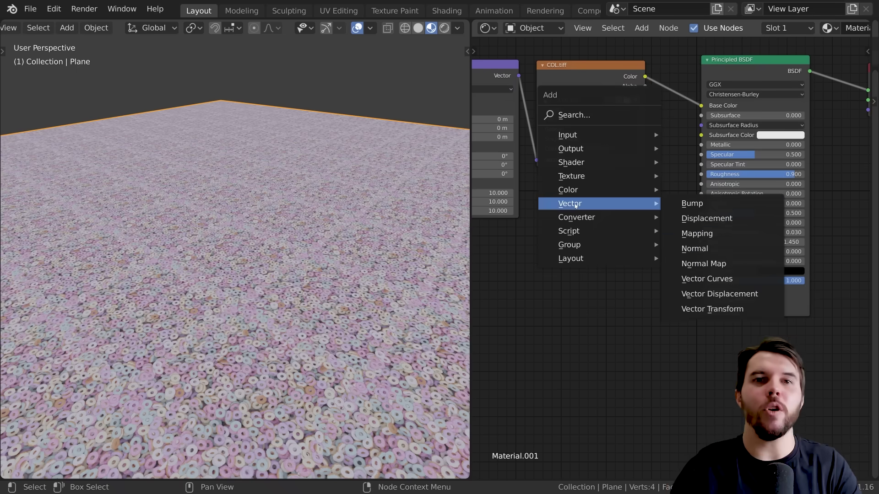
{"action": "mouse_move", "coordinate": [579, 179]}
{"action": "left_click", "coordinate": [707, 285]}
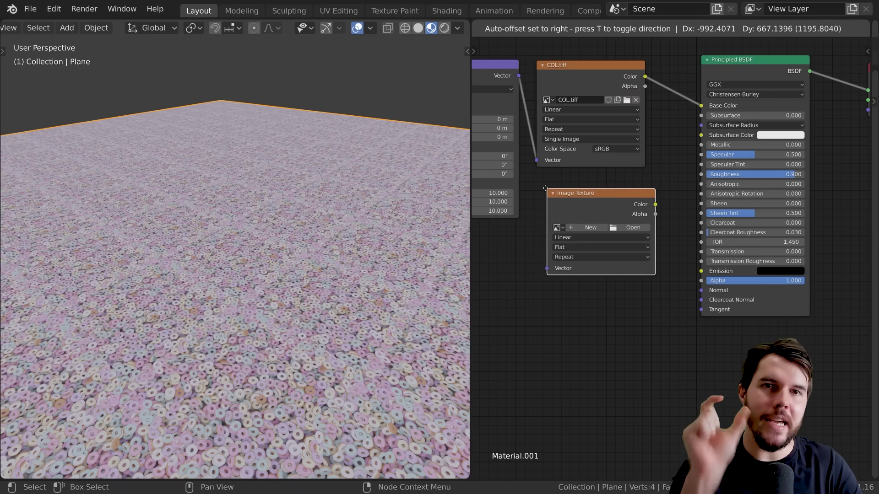
{"action": "left_click", "coordinate": [541, 186]}
{"action": "left_click", "coordinate": [551, 224]}
{"action": "left_click", "coordinate": [591, 253]}
{"action": "middle_click_drag", "start_coordinate": [622, 276], "coordinate": [576, 268]}
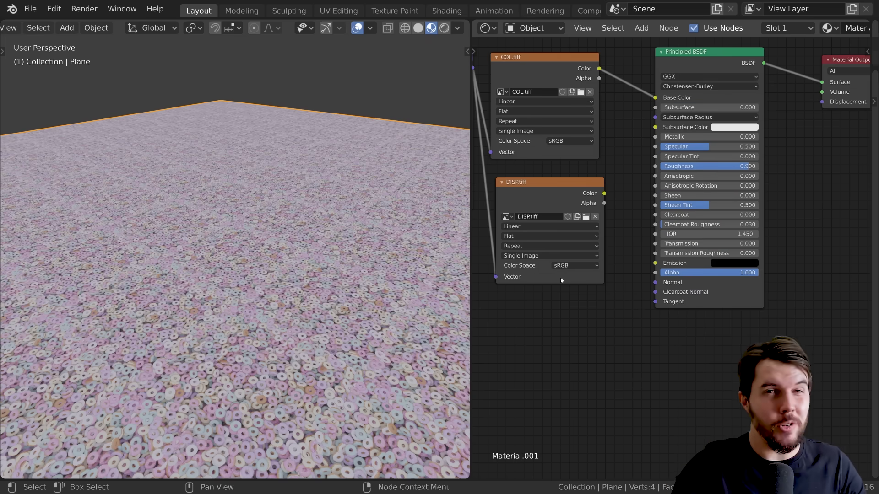
{"action": "left_click", "coordinate": [576, 268]}
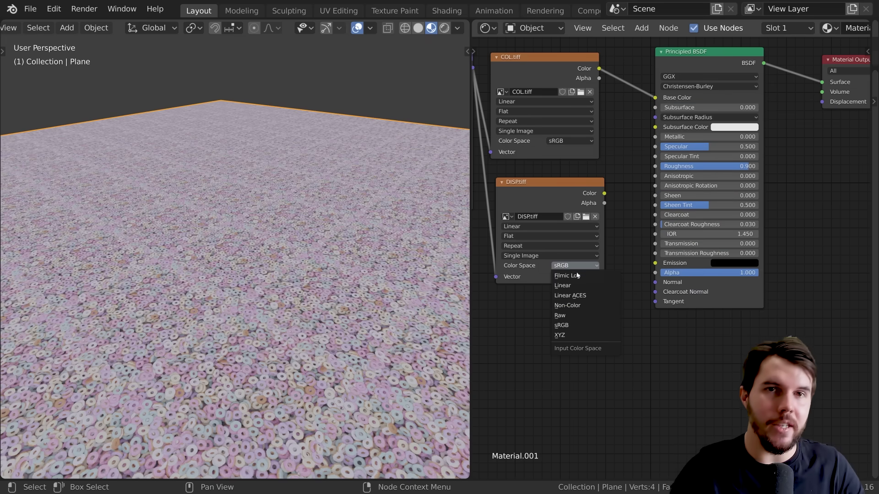
{"action": "left_click", "coordinate": [576, 310]}
{"action": "left_click_drag", "start_coordinate": [549, 182], "coordinate": [710, 321]}
{"action": "middle_click_drag", "start_coordinate": [710, 320], "coordinate": [545, 302]}
{"action": "left_click_drag", "start_coordinate": [601, 313], "coordinate": [756, 182]}
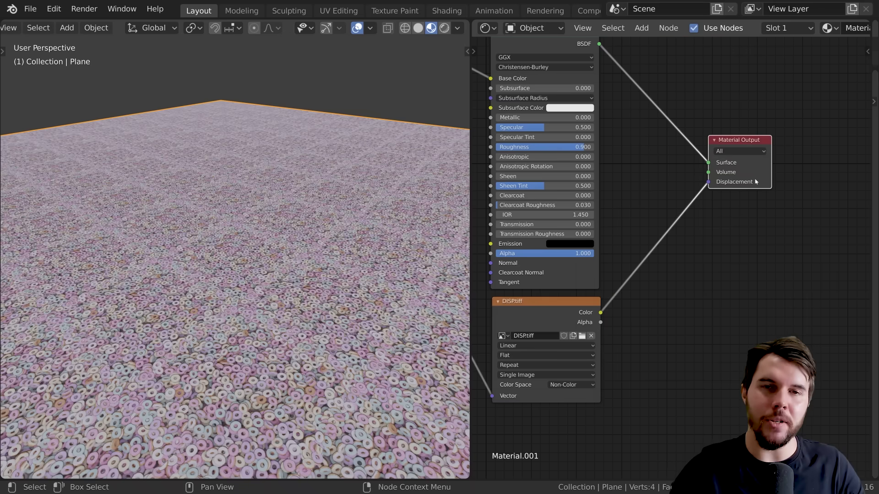
Step: Insert a Displacement node fed by DISP.tiff into Height and set its Scale to 2.000
{"action": "scroll", "coordinate": [756, 182], "scroll_direction": "up", "scroll_amount": 1}
{"action": "key", "text": "shift+a"}
{"action": "mouse_move", "coordinate": [649, 279]}
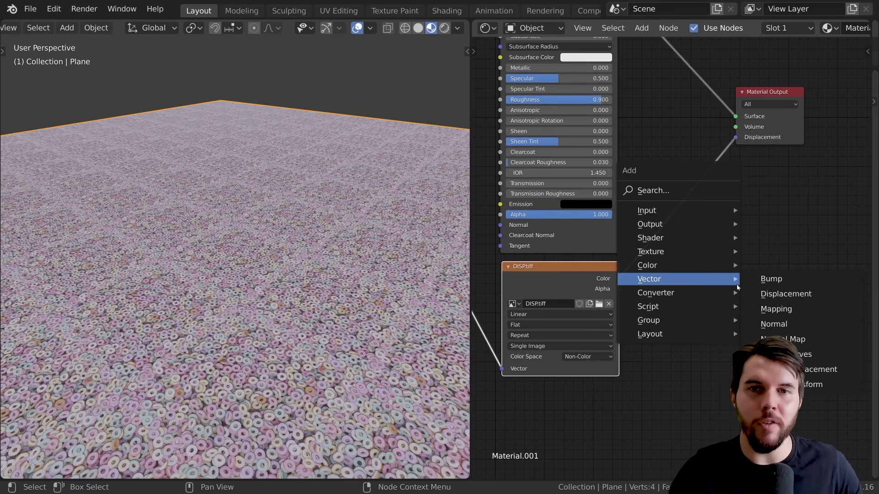
{"action": "left_click", "coordinate": [771, 297]}
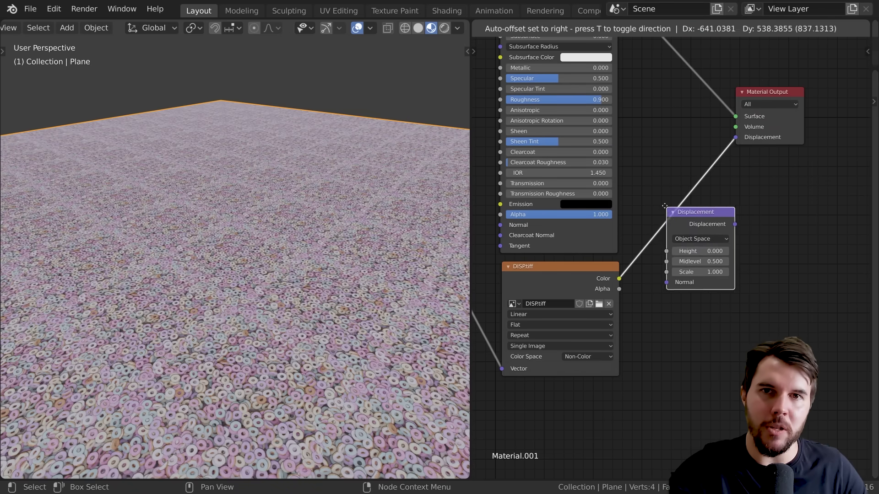
{"action": "left_click", "coordinate": [687, 215]}
{"action": "scroll", "coordinate": [687, 215], "scroll_direction": "up", "scroll_amount": 2}
{"action": "left_click_drag", "start_coordinate": [664, 284], "coordinate": [663, 248]}
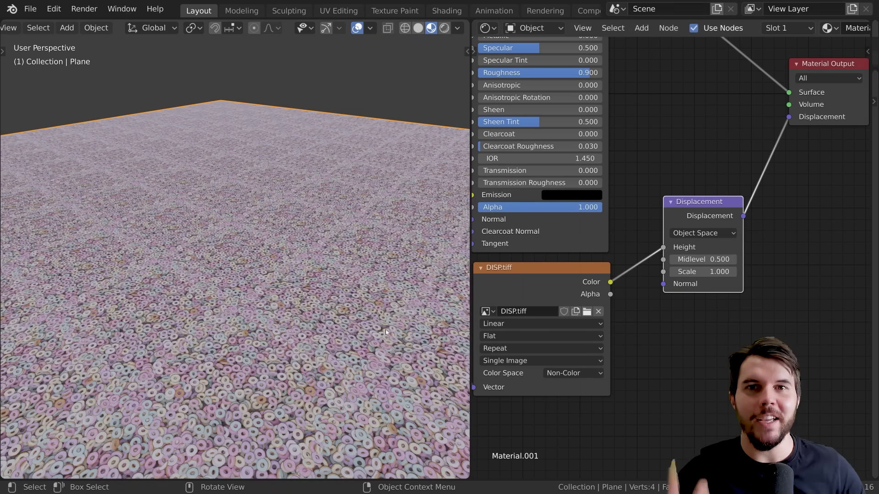
{"action": "middle_click_drag", "start_coordinate": [386, 330], "coordinate": [381, 292]}
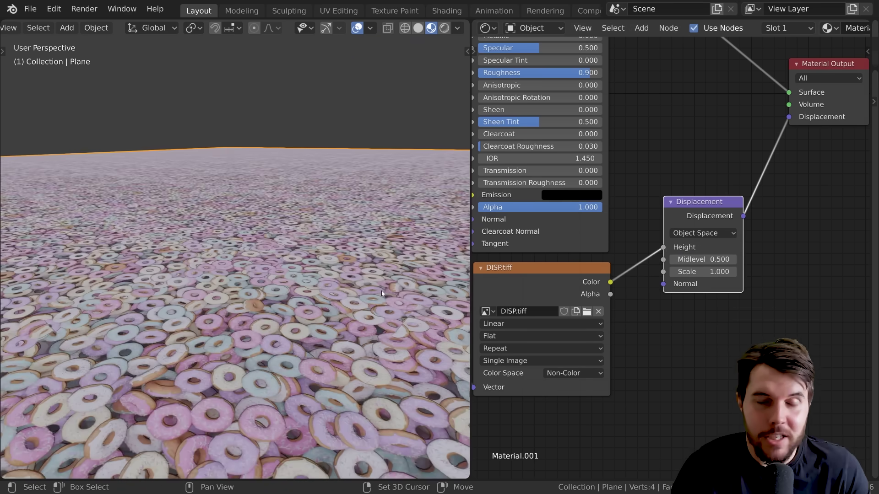
{"action": "scroll", "coordinate": [381, 290], "scroll_direction": "up", "scroll_amount": 2}
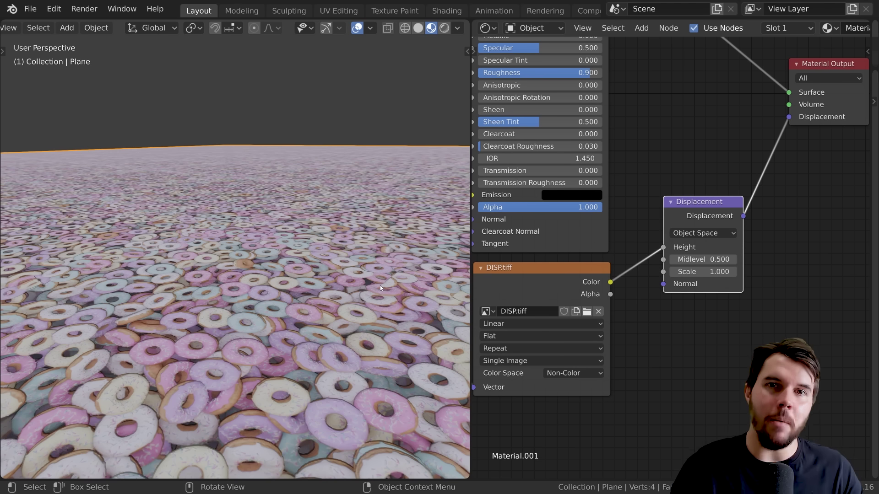
{"action": "left_click_drag", "start_coordinate": [711, 271], "coordinate": [753, 271]}
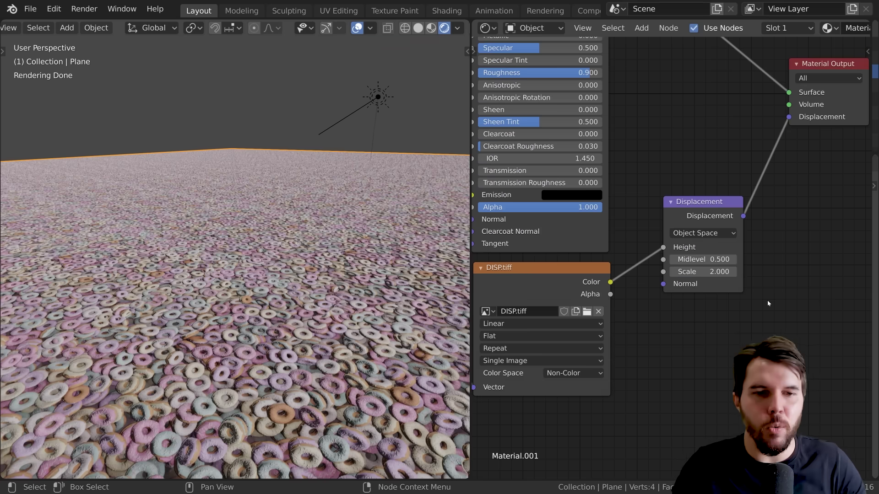
Step: Set the plane material's Surface Displacement method to Displacement Only
{"action": "left_click_drag", "start_coordinate": [875, 276], "coordinate": [629, 277]}
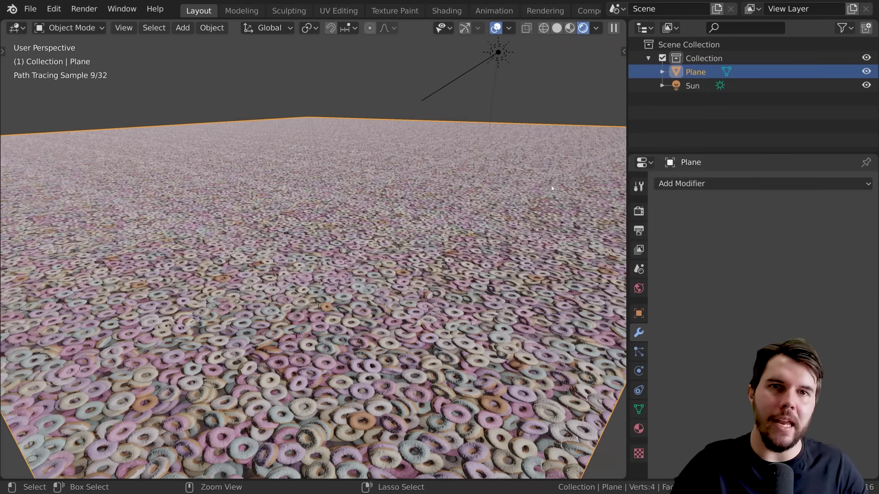
{"action": "left_click", "coordinate": [638, 429]}
{"action": "scroll", "coordinate": [743, 345], "scroll_direction": "down", "scroll_amount": 5}
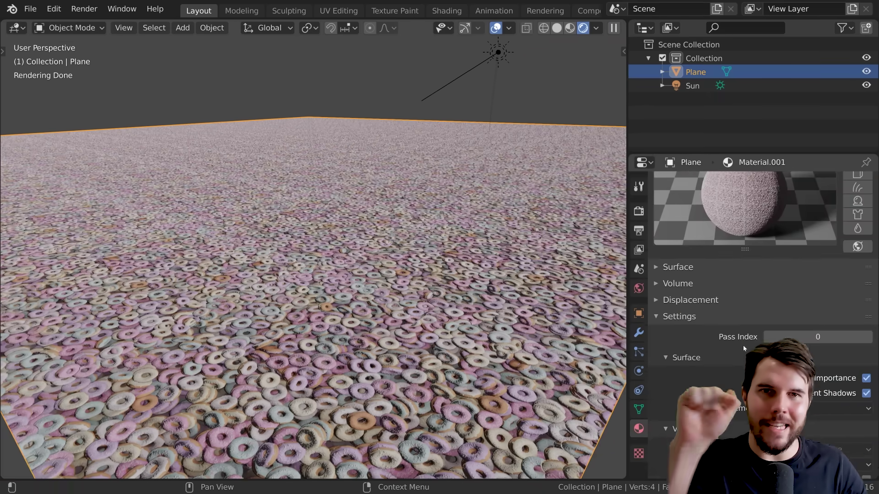
{"action": "left_click", "coordinate": [813, 363]}
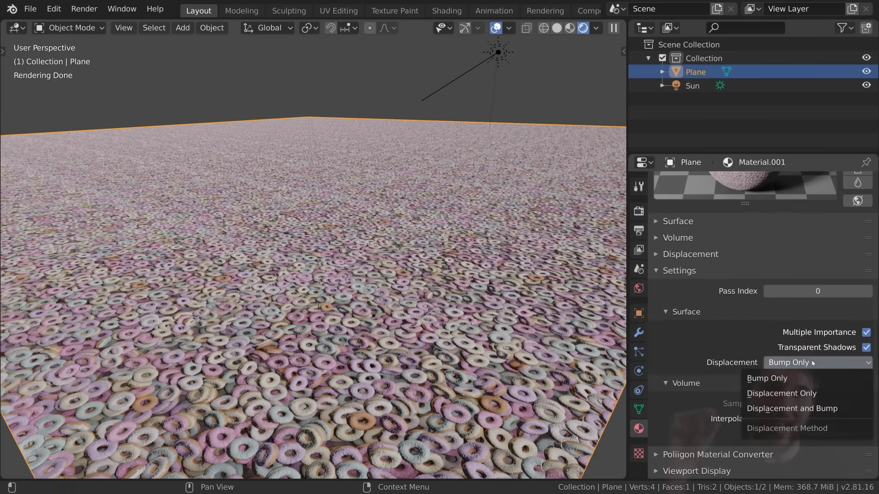
{"action": "left_click", "coordinate": [846, 392]}
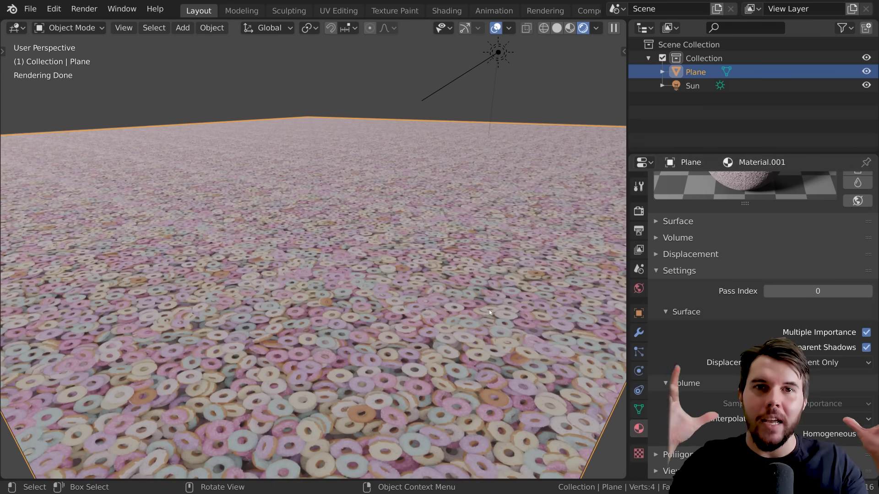
Step: Add a Simple Subdivision Surface modifier to the plane with 6 viewport levels
{"action": "scroll", "coordinate": [471, 308], "scroll_direction": "down", "scroll_amount": 6}
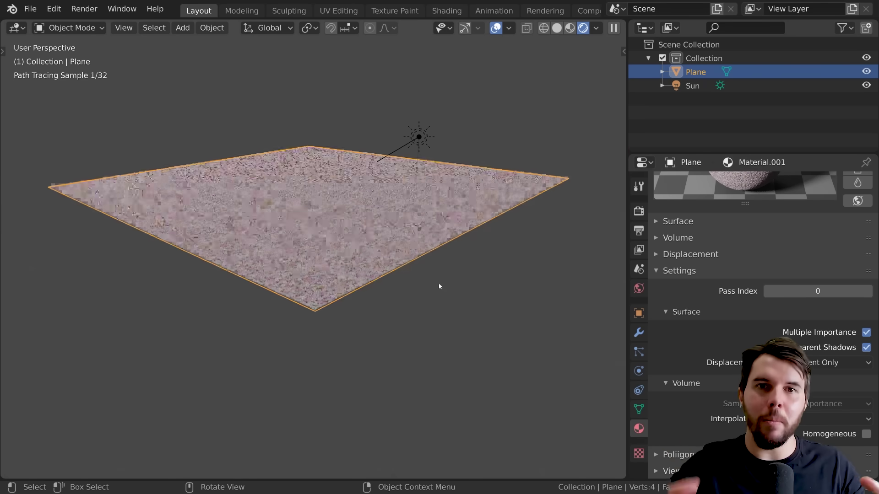
{"action": "key", "text": "Tab"}
{"action": "mouse_move", "coordinate": [369, 278]}
{"action": "middle_mouse_down"}
{"action": "mouse_move", "coordinate": [375, 342]}
{"action": "mouse_move", "coordinate": [316, 294]}
{"action": "mouse_move", "coordinate": [376, 281]}
{"action": "middle_mouse_up"}
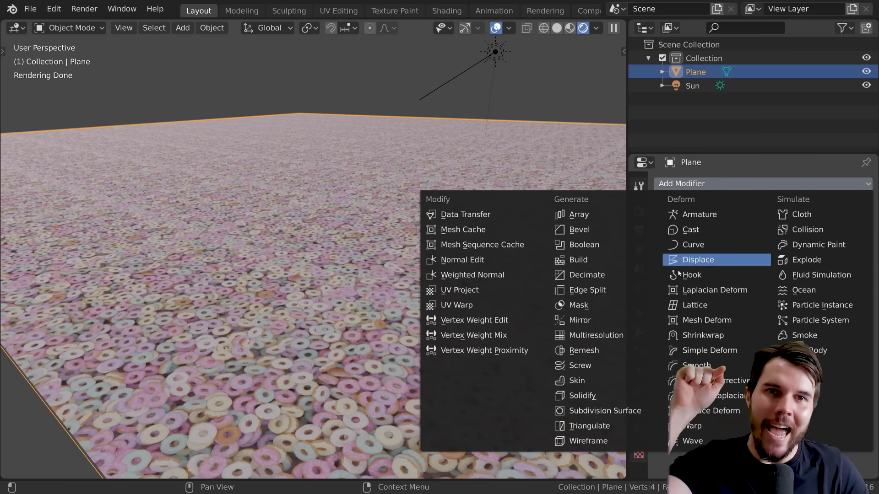
{"action": "left_click", "coordinate": [595, 411]}
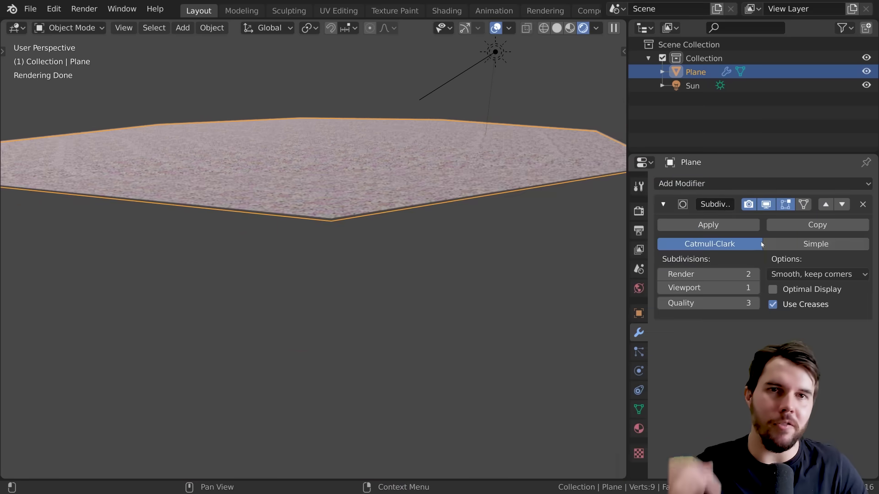
{"action": "left_click", "coordinate": [800, 245]}
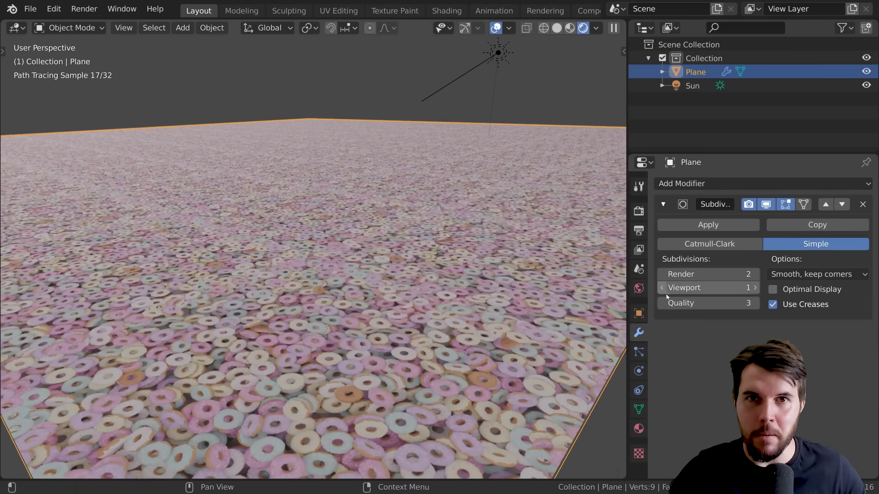
{"action": "left_click_drag", "start_coordinate": [687, 288], "coordinate": [723, 288]}
{"action": "mouse_move", "coordinate": [417, 285]}
{"action": "middle_mouse_down"}
{"action": "mouse_move", "coordinate": [416, 273]}
{"action": "mouse_move", "coordinate": [416, 293]}
{"action": "mouse_move", "coordinate": [413, 268]}
{"action": "mouse_move", "coordinate": [415, 279]}
{"action": "middle_mouse_up"}
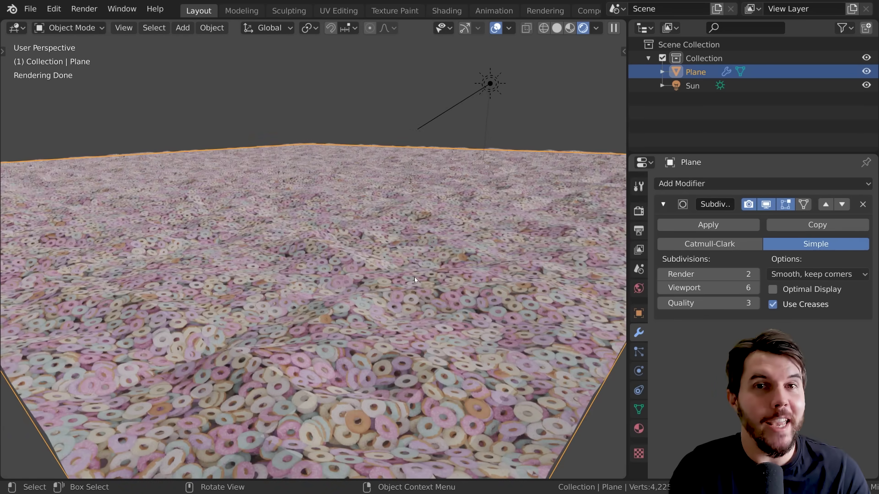
Step: Switch the Cycles Feature Set to Experimental in Render Properties
{"action": "left_click", "coordinate": [640, 212]}
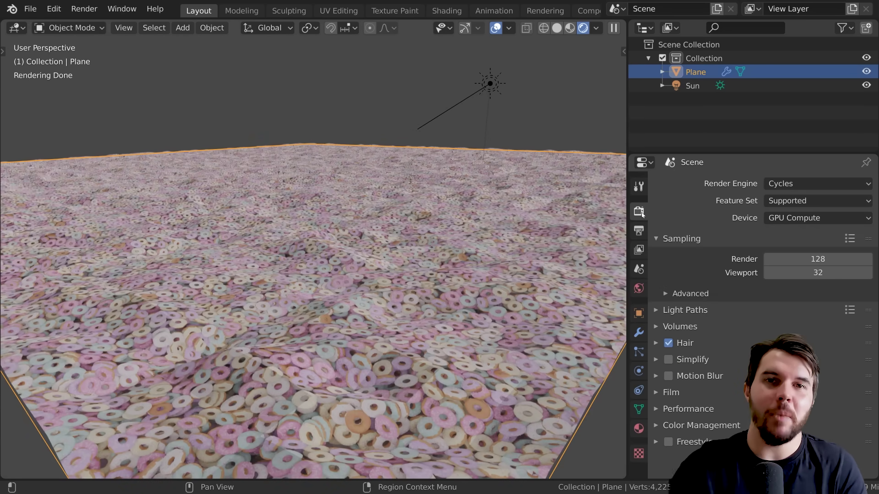
{"action": "left_click", "coordinate": [820, 201]}
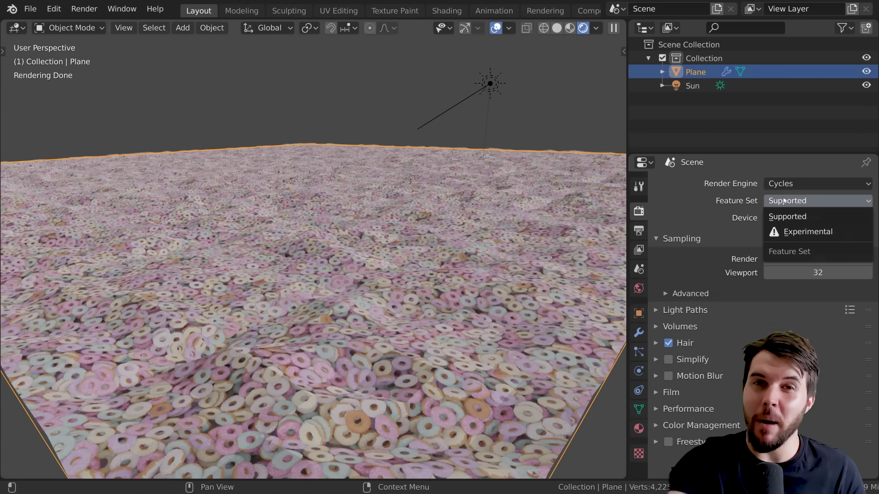
{"action": "left_click", "coordinate": [862, 235]}
{"action": "left_click", "coordinate": [640, 332]}
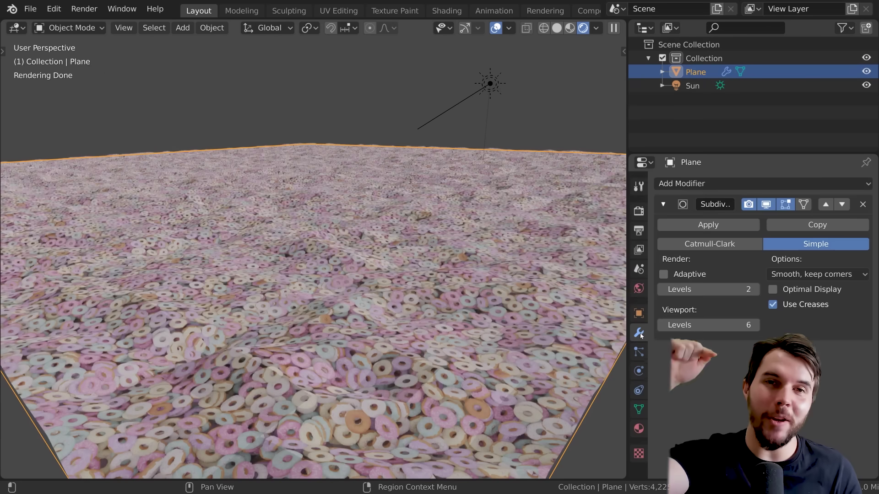
Step: Tick Adaptive on the Subdivision modifier and orbit out to inspect the raised donuts
{"action": "left_click", "coordinate": [689, 275]}
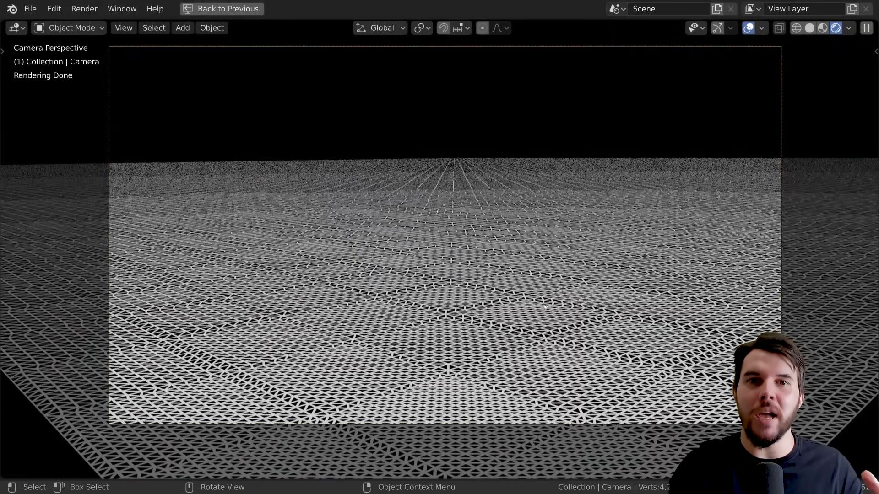
{"action": "middle_click_drag", "start_coordinate": [545, 308], "coordinate": [695, 314]}
{"action": "scroll", "coordinate": [635, 310], "scroll_direction": "up", "scroll_amount": 5}
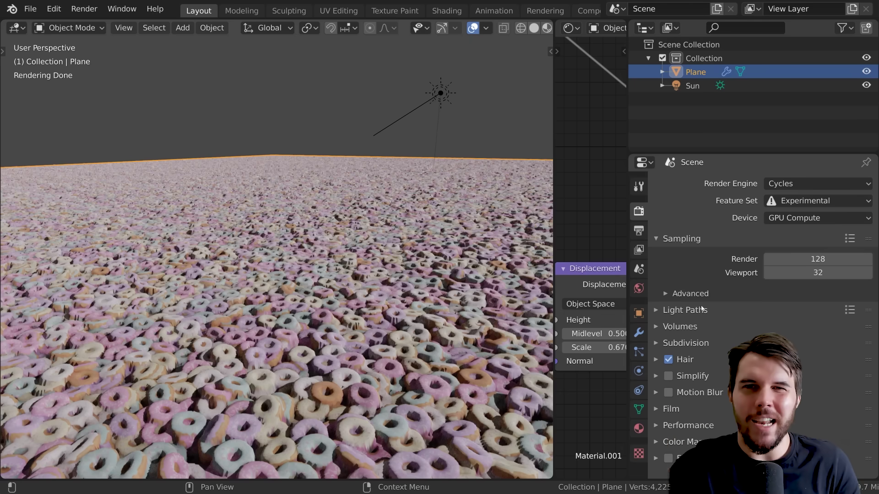
{"action": "left_click", "coordinate": [701, 343]}
Step: Set the Preview dicing rate to 2.00 px
{"action": "scroll", "coordinate": [701, 344], "scroll_direction": "down", "scroll_amount": 4}
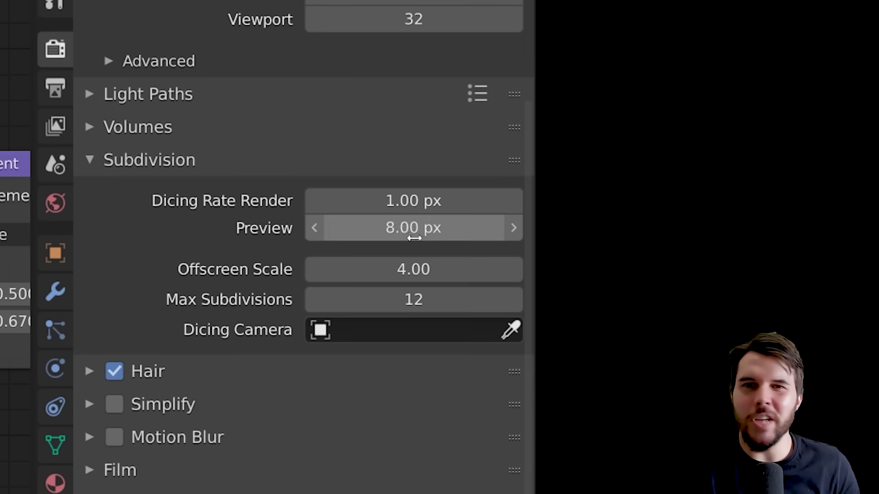
{"action": "left_click", "coordinate": [429, 230]}
{"action": "type", "text": "2"}
{"action": "key", "text": "Return"}
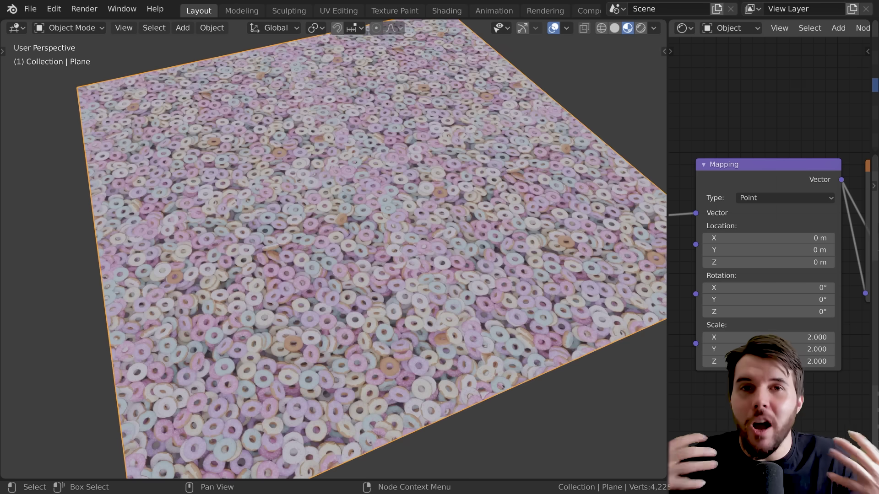
Step: Set the Mapping node scale to 10, then 50 on X, Y and Z, and view across the plane
{"action": "double_click", "coordinate": [790, 338]}
{"action": "type", "text": "10"}
{"action": "key", "text": "Return"}
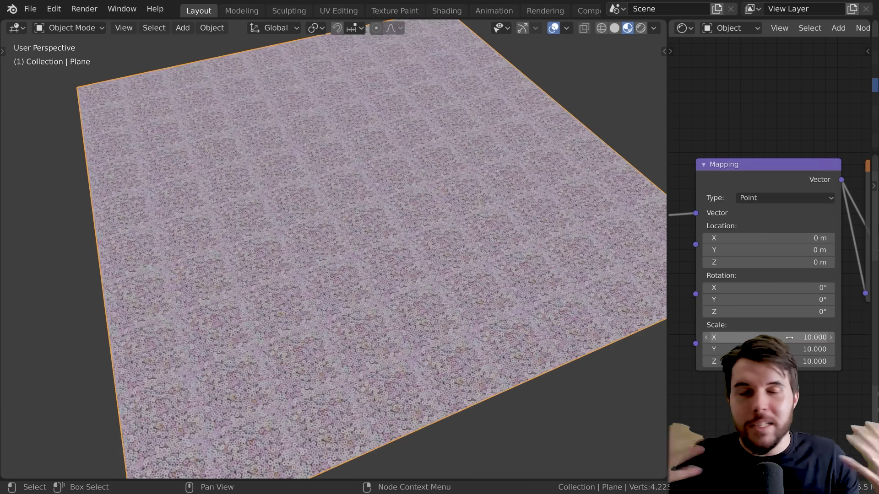
{"action": "left_click_drag", "start_coordinate": [789, 338], "coordinate": [789, 362]}
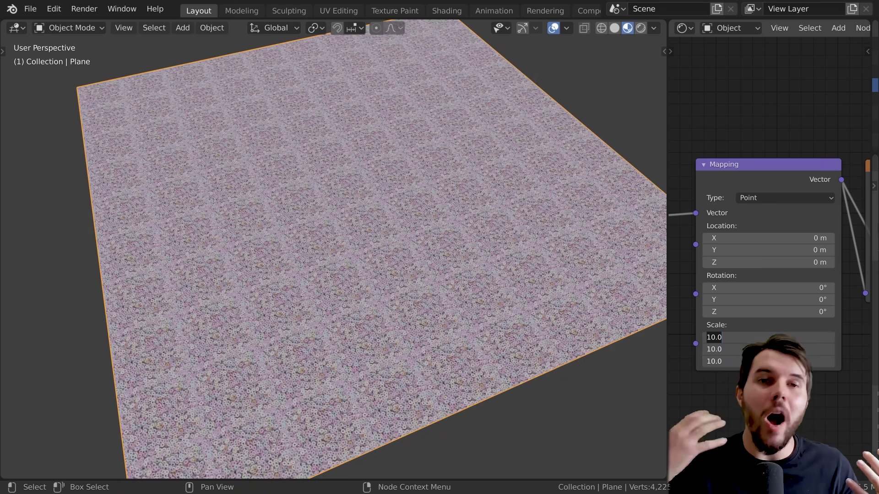
{"action": "type", "text": "50"}
{"action": "key", "text": "Return"}
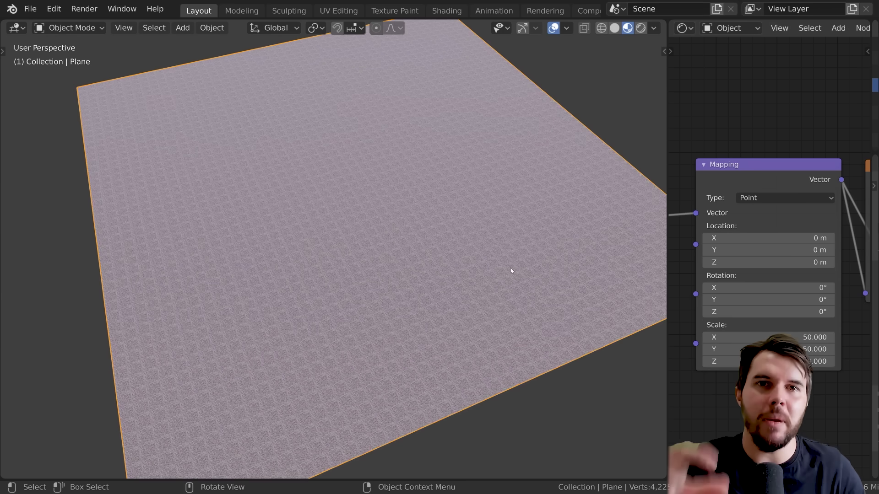
{"action": "middle_click_drag", "start_coordinate": [510, 267], "coordinate": [520, 235]}
{"action": "scroll", "coordinate": [519, 235], "scroll_direction": "up", "scroll_amount": 6}
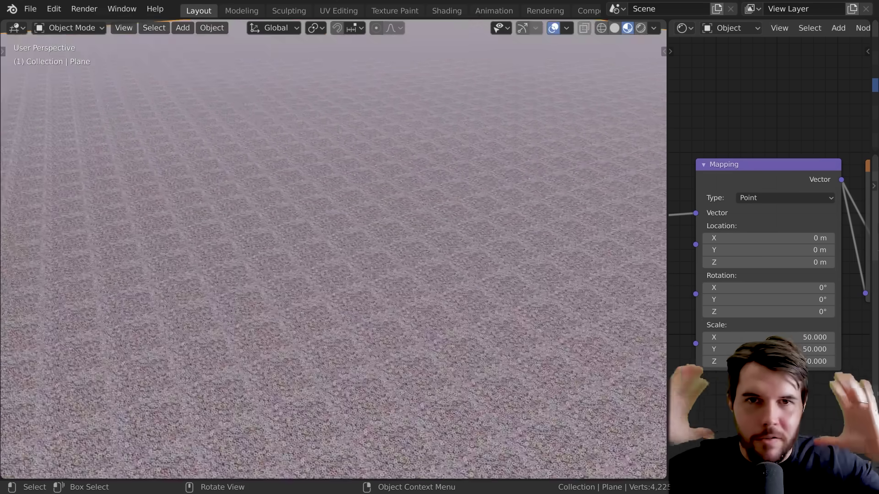
{"action": "scroll", "coordinate": [403, 352], "scroll_direction": "down", "scroll_amount": 6}
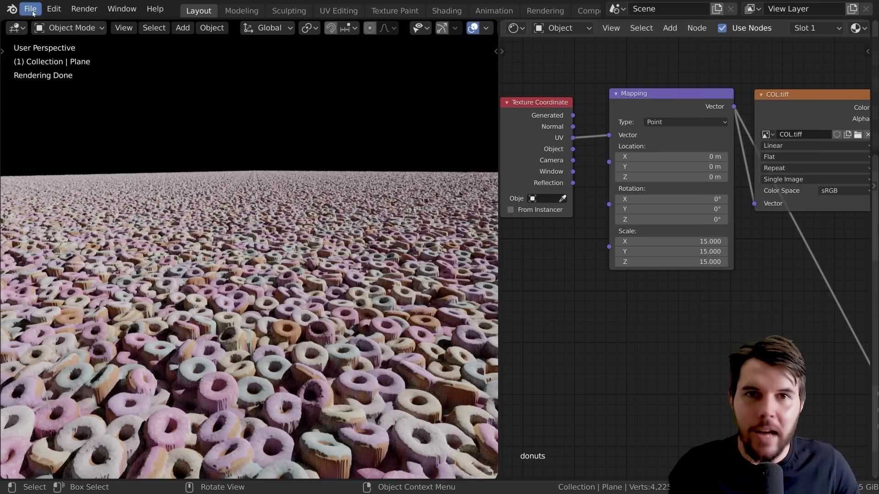
Step: Append the PoliigonUberMapping node group from the NodeTree folder of PoliigonUberMapping_v1.0.blend
{"action": "left_click", "coordinate": [31, 9]}
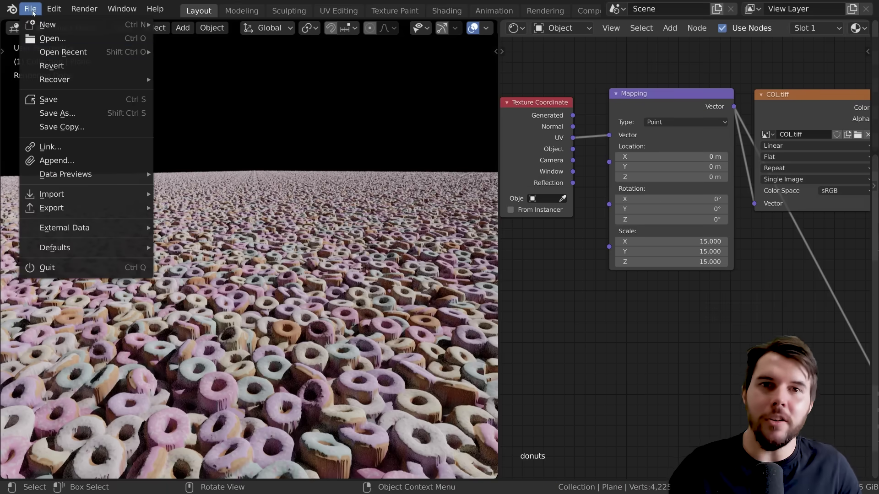
{"action": "left_click", "coordinate": [113, 160]}
{"action": "left_click", "coordinate": [368, 266]}
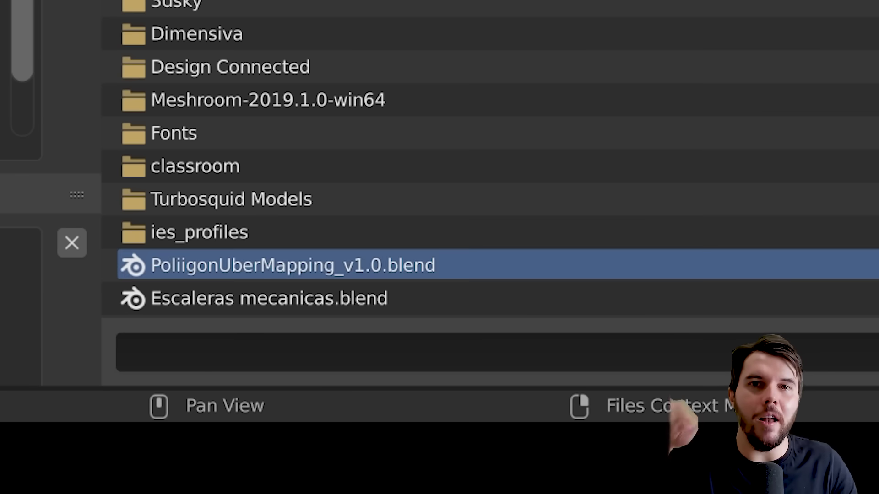
{"action": "key", "text": "Return"}
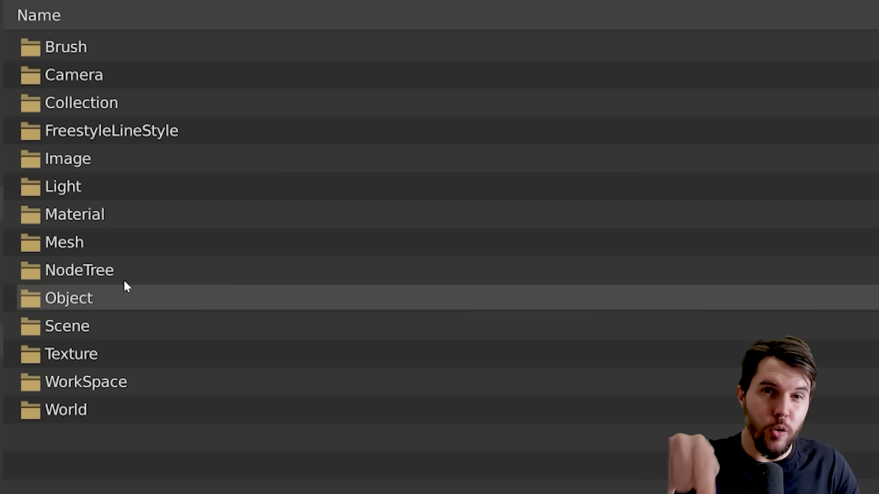
{"action": "double_click", "coordinate": [117, 273]}
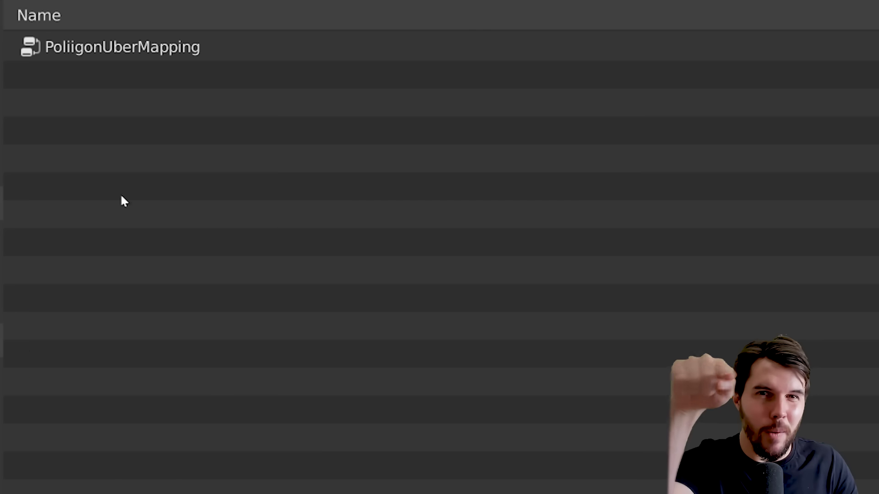
{"action": "left_click", "coordinate": [151, 48]}
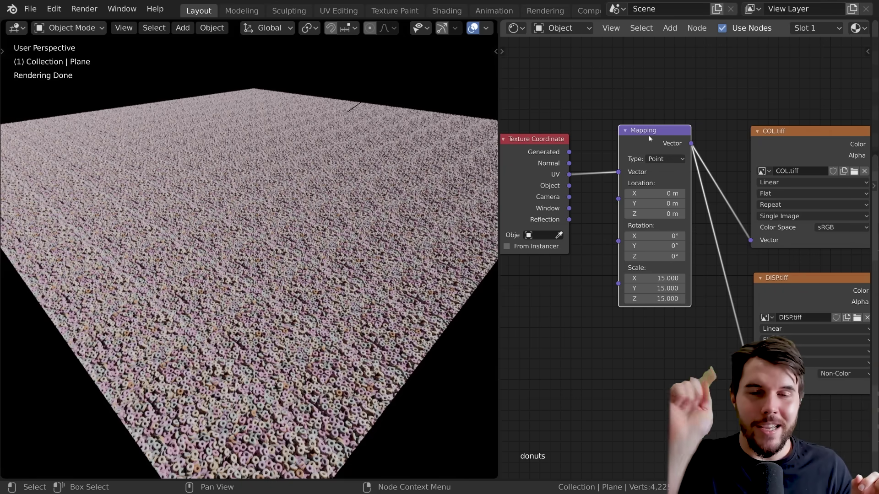
Step: Replace the Mapping node with a PoliigonUberMapping group node on the UV-to-COL.tiff link
{"action": "key", "text": "x"}
{"action": "key", "text": "shift+a"}
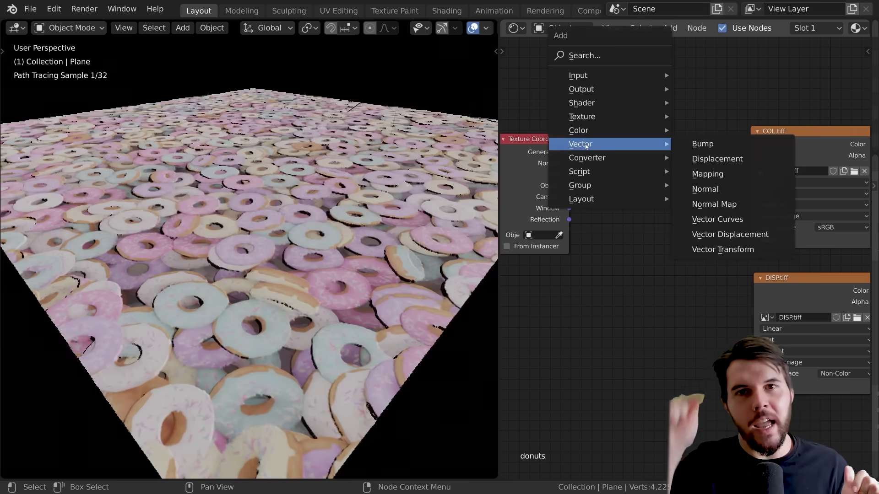
{"action": "mouse_move", "coordinate": [596, 186]}
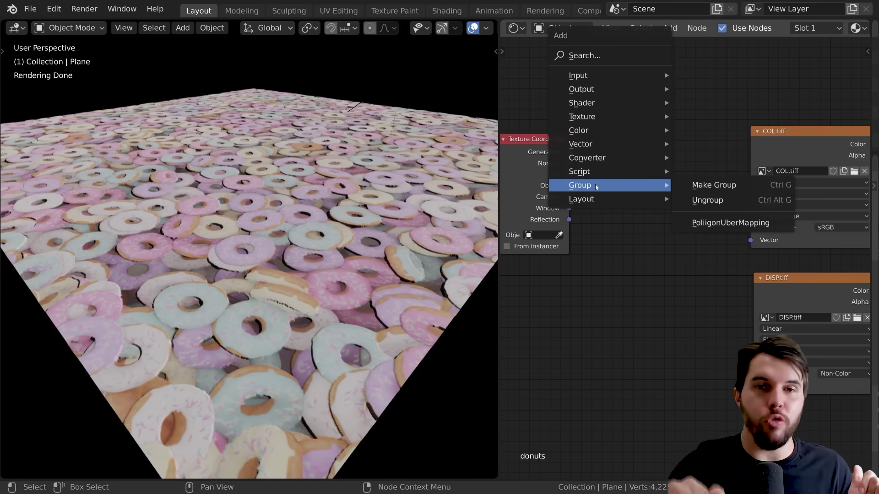
{"action": "left_click", "coordinate": [731, 223]}
{"action": "left_click", "coordinate": [653, 151]}
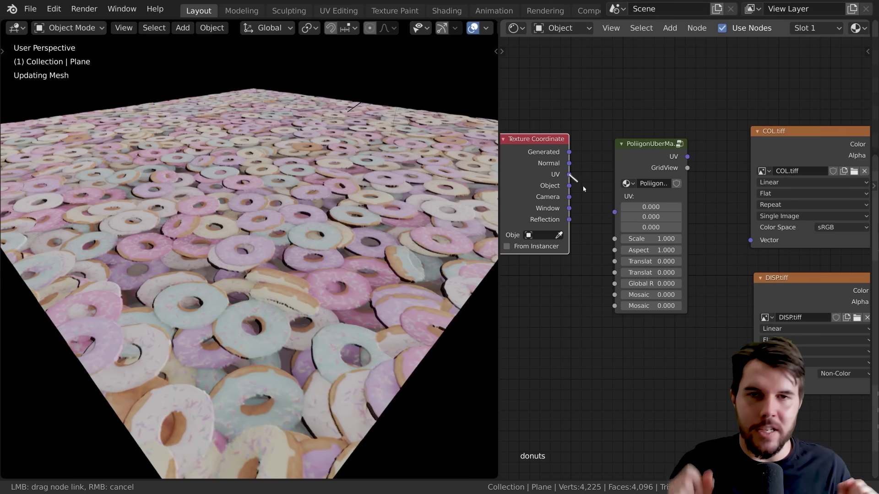
Step: Connect its UV output to DISP.tiff's Vector input and set Scale to 15
{"action": "left_click_drag", "start_coordinate": [753, 242], "coordinate": [754, 386]}
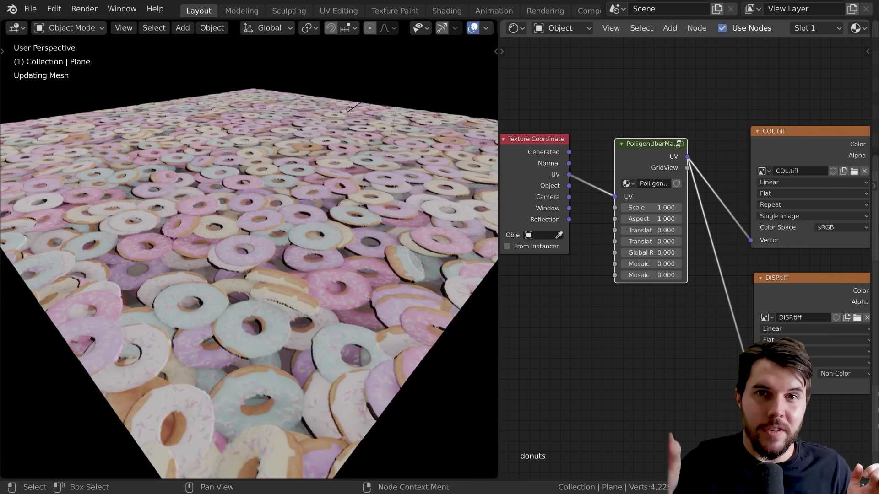
{"action": "key", "text": "Return"}
{"action": "scroll", "coordinate": [690, 249], "scroll_direction": "up", "scroll_amount": 2}
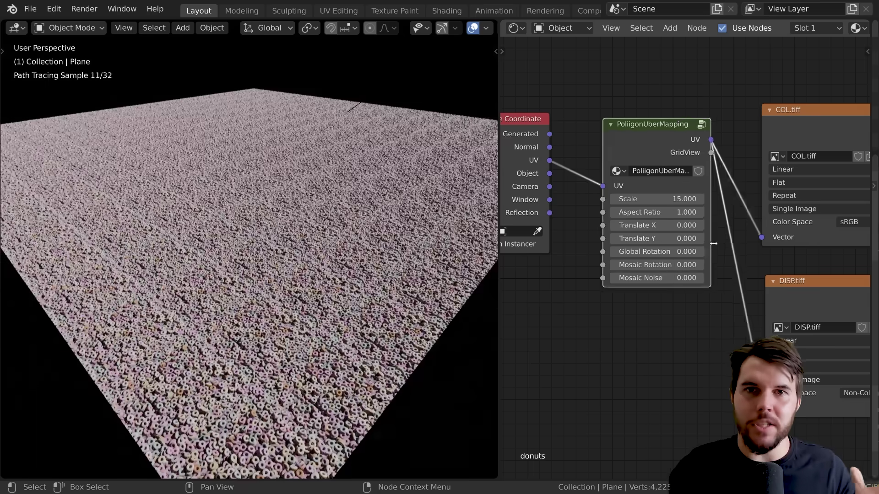
{"action": "scroll", "coordinate": [678, 229], "scroll_direction": "up", "scroll_amount": 2}
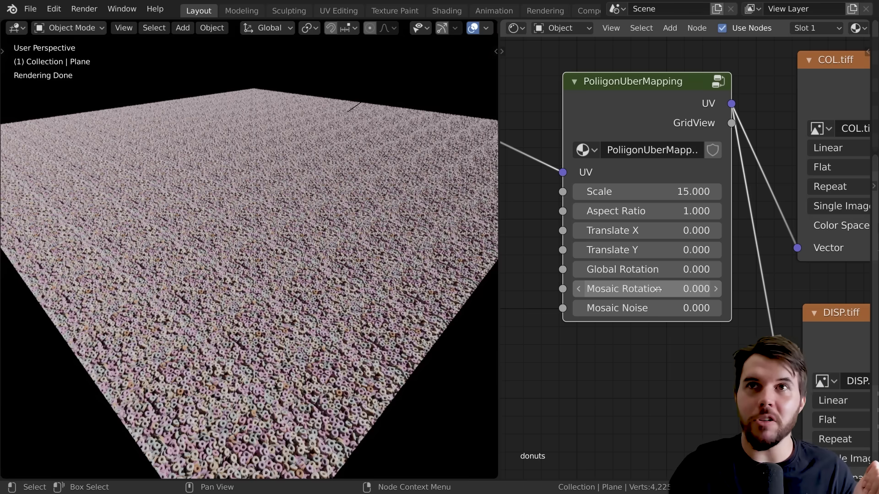
Step: Tune PoliigonUberMapping Mosaic Rotation, resetting it to 0 and then raising it to about 51
{"action": "left_click_drag", "start_coordinate": [658, 290], "coordinate": [680, 290]}
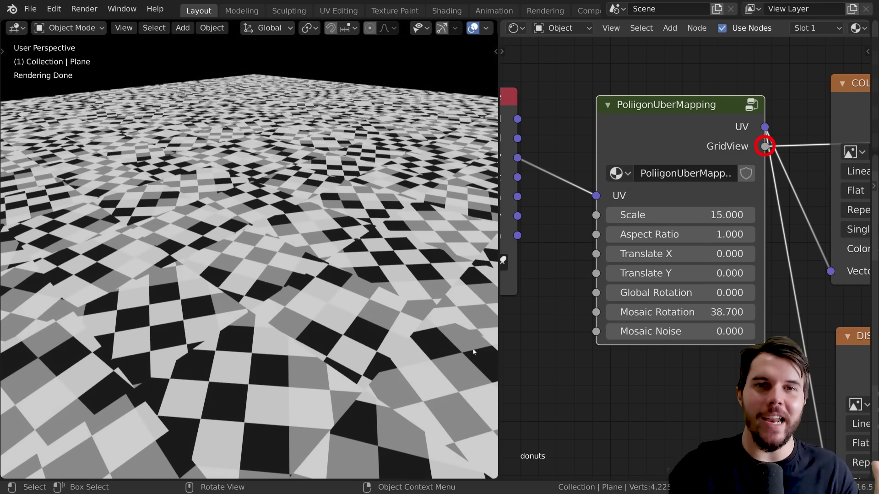
{"action": "left_click", "coordinate": [696, 314]}
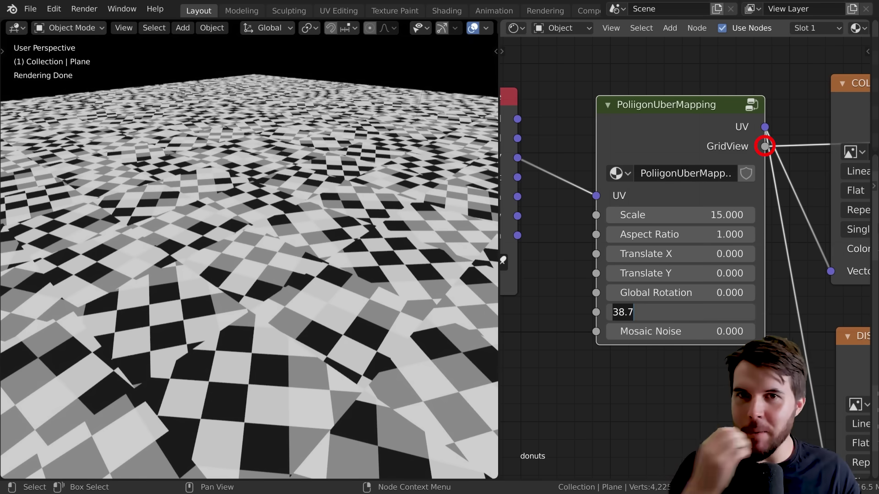
{"action": "type", "text": "0"}
{"action": "key", "text": "Return"}
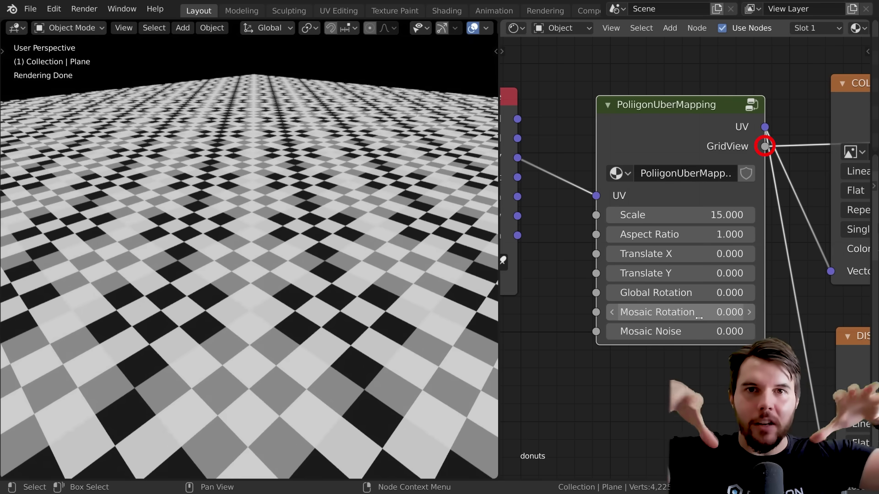
{"action": "left_click_drag", "start_coordinate": [699, 318], "coordinate": [734, 317]}
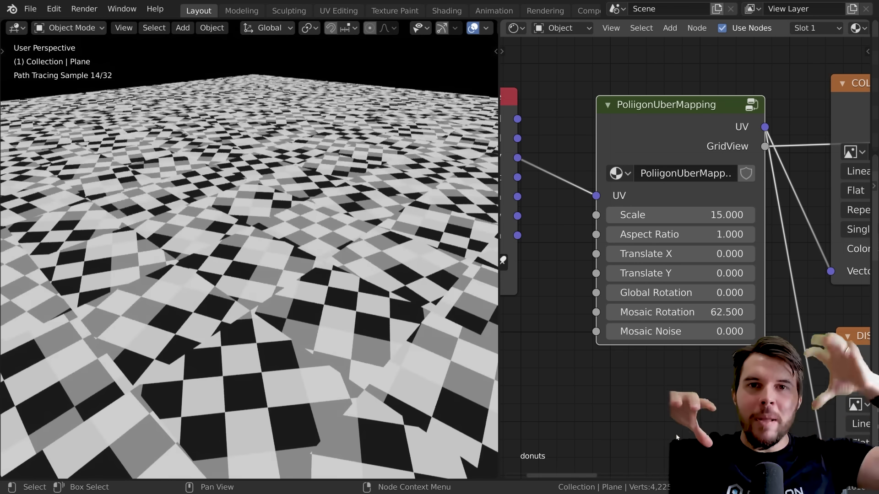
{"action": "middle_click_drag", "start_coordinate": [462, 412], "coordinate": [446, 404]}
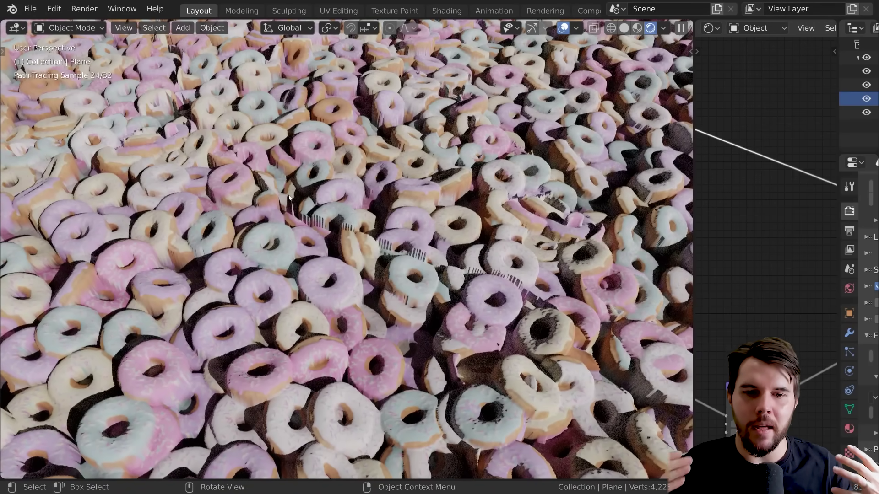
Step: Rotate the Sun lamp to relight the donut plane
{"action": "scroll", "coordinate": [420, 253], "scroll_direction": "down", "scroll_amount": 10}
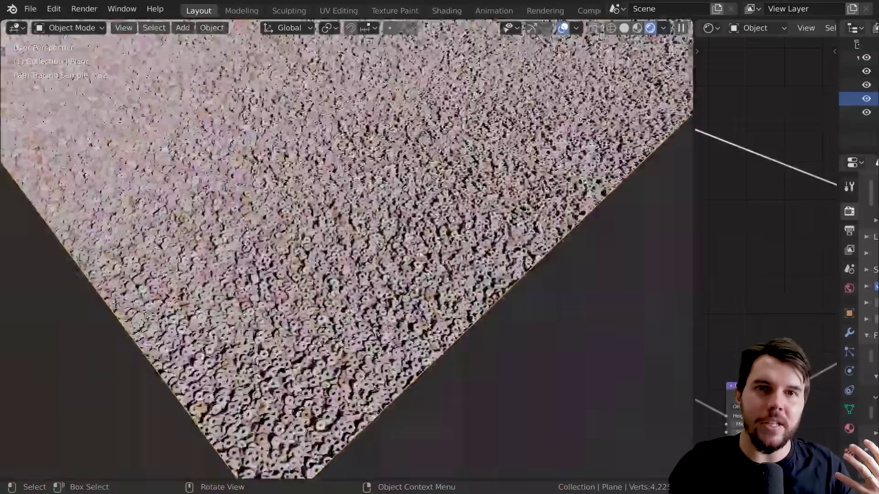
{"action": "scroll", "coordinate": [415, 251], "scroll_direction": "down", "scroll_amount": 5}
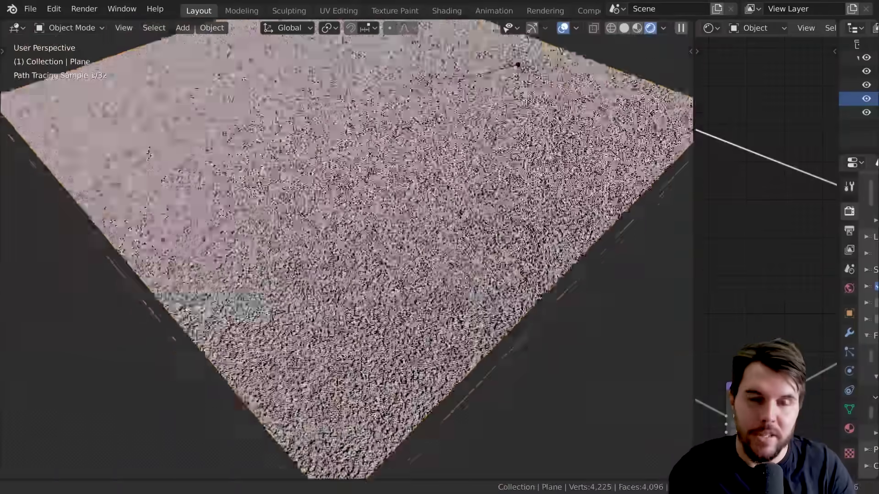
{"action": "middle_click_drag", "start_coordinate": [394, 275], "coordinate": [402, 286]}
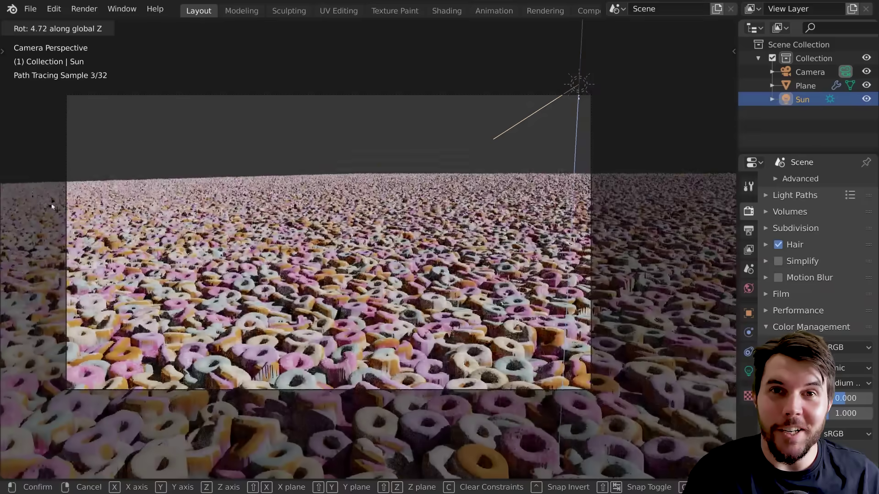
{"action": "left_click", "coordinate": [52, 206]}
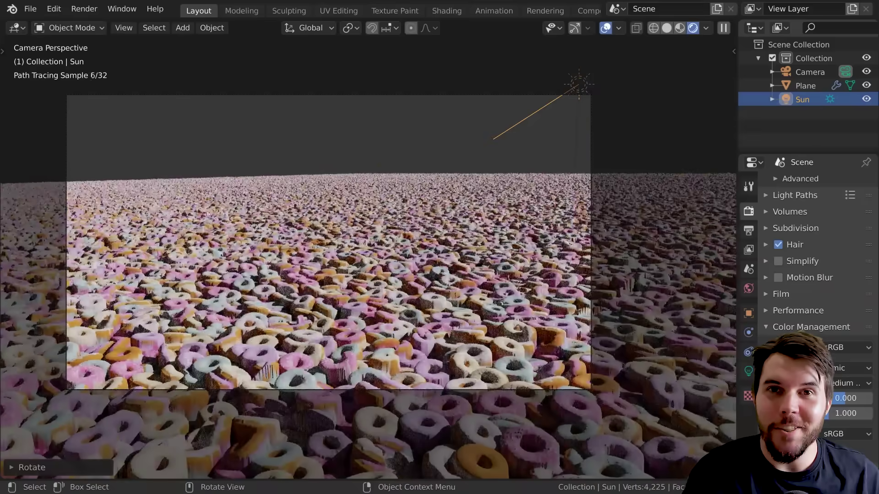
Step: Set the World background colour to blue (H 0.609, S 0.654, V 0.727)
{"action": "left_click", "coordinate": [749, 288]}
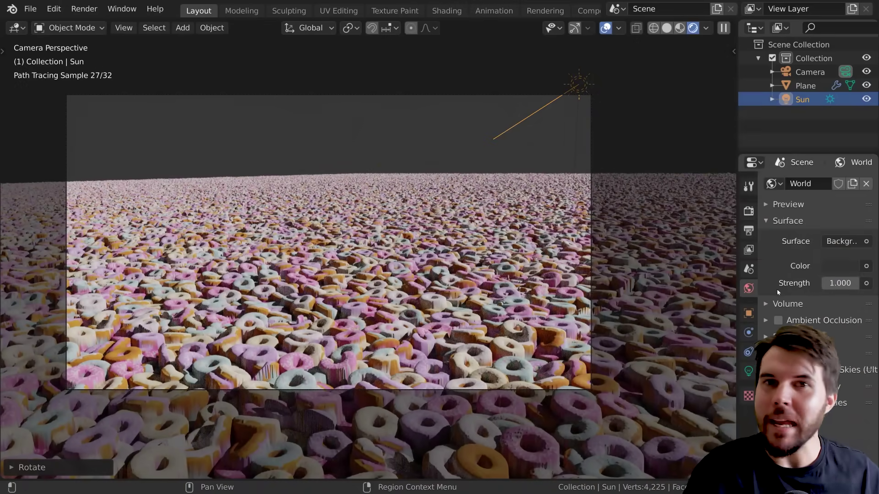
{"action": "left_click", "coordinate": [838, 266]}
{"action": "left_click_drag", "start_coordinate": [852, 169], "coordinate": [808, 90]}
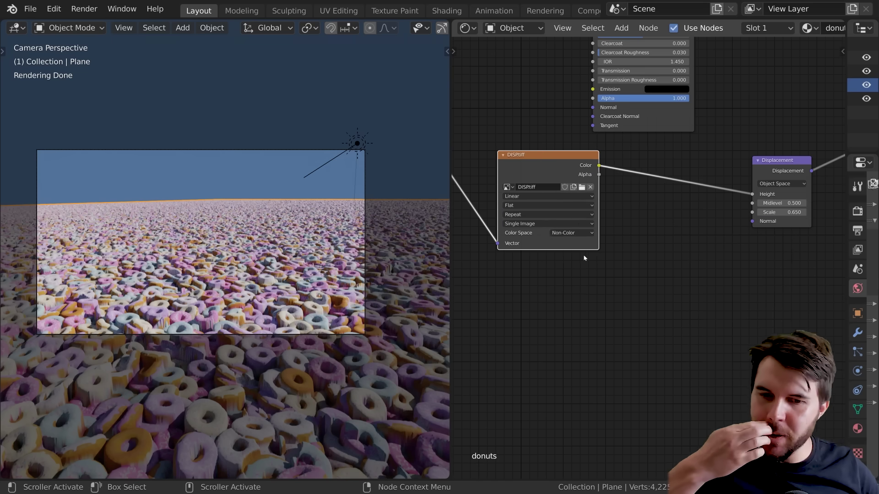
Step: Add a Noise Texture and a Mix node placed on the DISP-to-Displacement link
{"action": "key", "text": "shift+a"}
{"action": "mouse_move", "coordinate": [581, 239]}
{"action": "left_click", "coordinate": [671, 430]}
{"action": "scroll", "coordinate": [583, 280], "scroll_direction": "up", "scroll_amount": 1}
{"action": "key", "text": "shift+a"}
{"action": "mouse_move", "coordinate": [631, 255]}
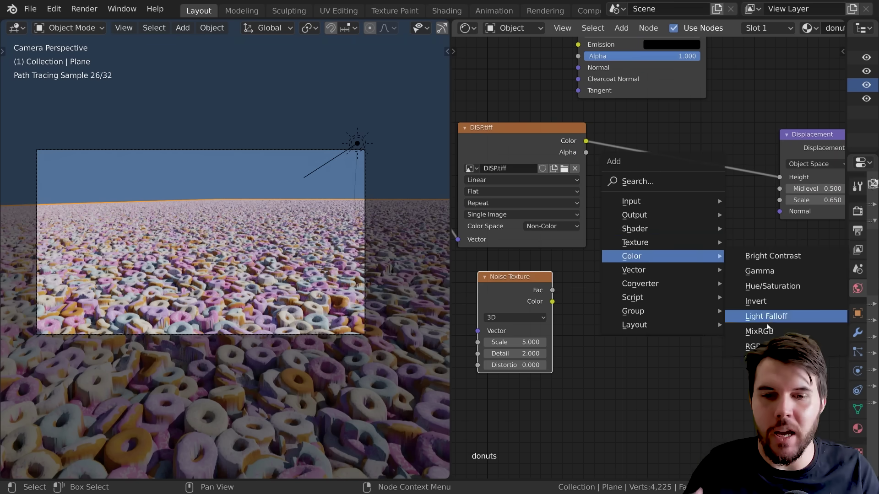
{"action": "left_click", "coordinate": [778, 314]}
{"action": "left_click", "coordinate": [692, 174]}
Step: Feed the noise Fac into the Mix node, set its blend to Add with factor 0.07
{"action": "left_click_drag", "start_coordinate": [553, 290], "coordinate": [654, 217]}
{"action": "left_click", "coordinate": [691, 169]}
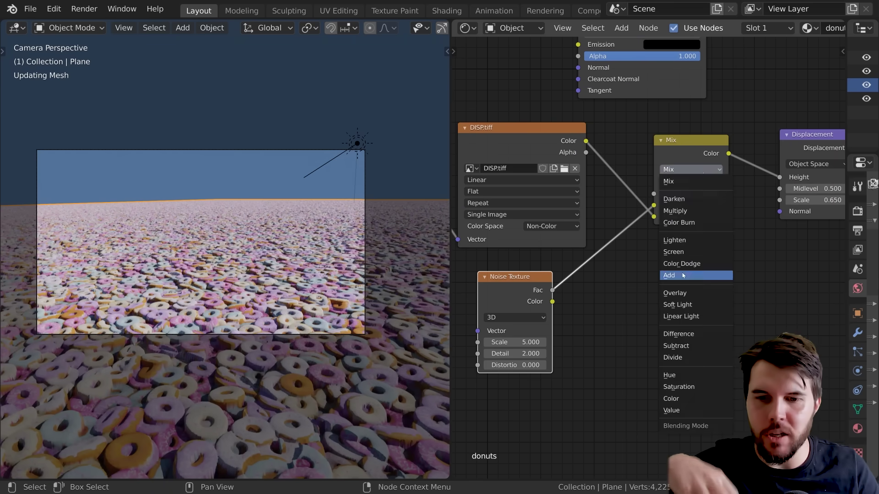
{"action": "left_click", "coordinate": [691, 275]}
{"action": "left_click_drag", "start_coordinate": [691, 194], "coordinate": [665, 194]}
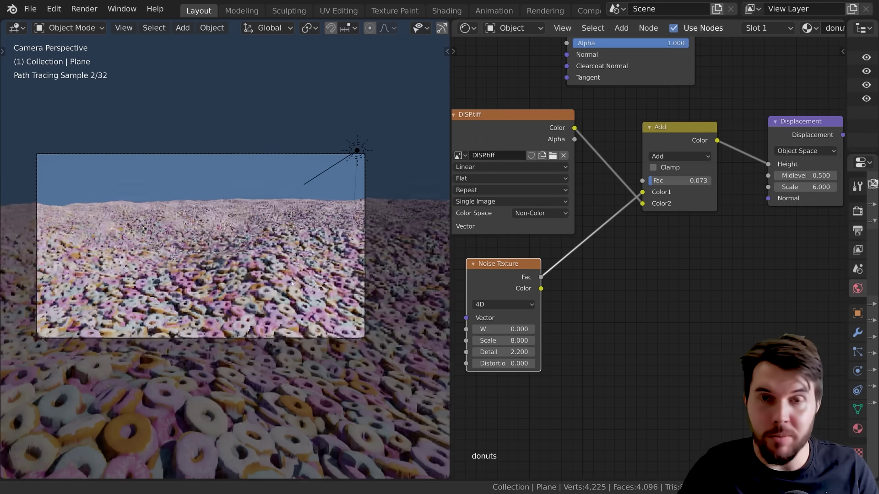